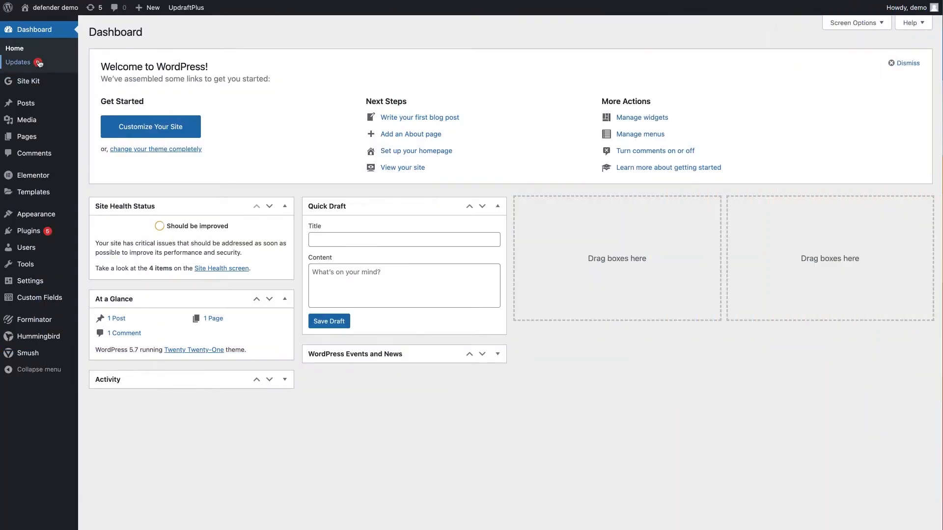
- Open the Updates page, scroll to the five outdated plugins, and tick Advanced Custom Fields
click(40, 63)
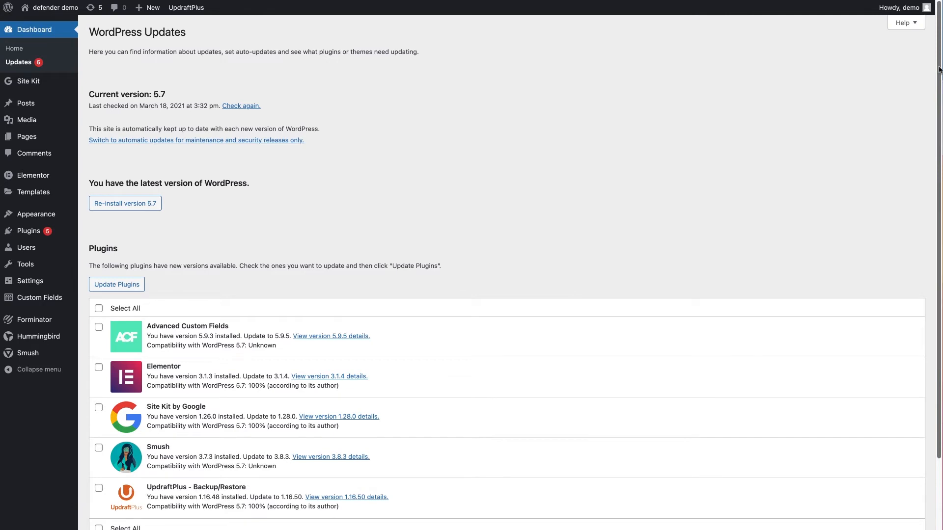
drag(939, 69, 935, 169)
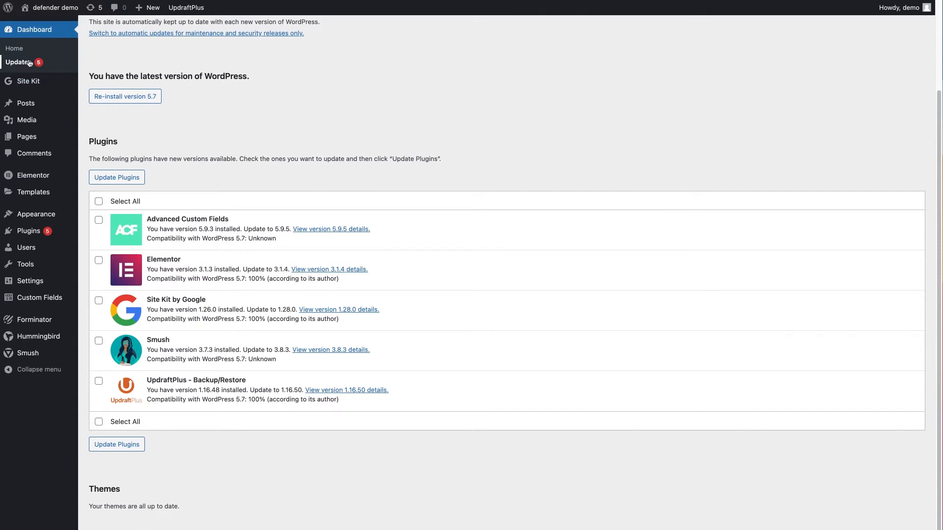
click(99, 221)
- Run a full UpdraftPlus Backup Now of the database and files, then return to Updates
mouse_move(182, 8)
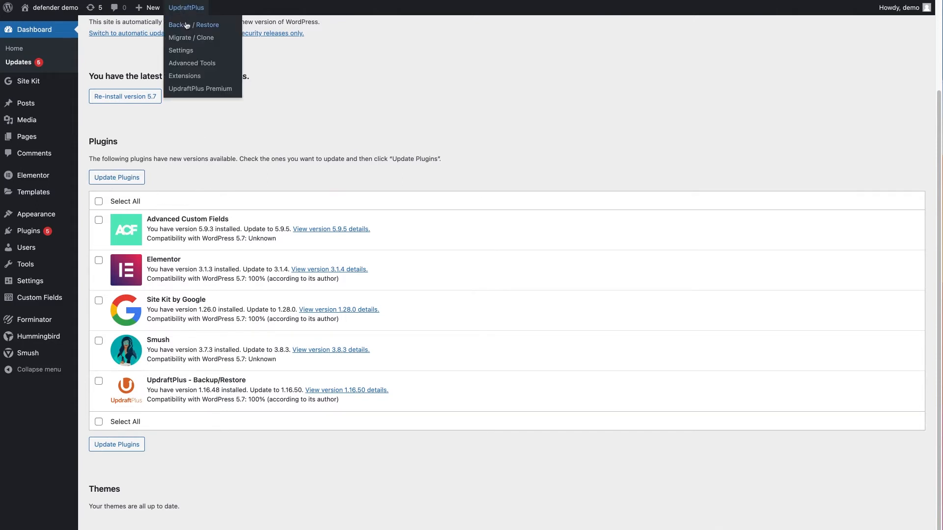
click(186, 25)
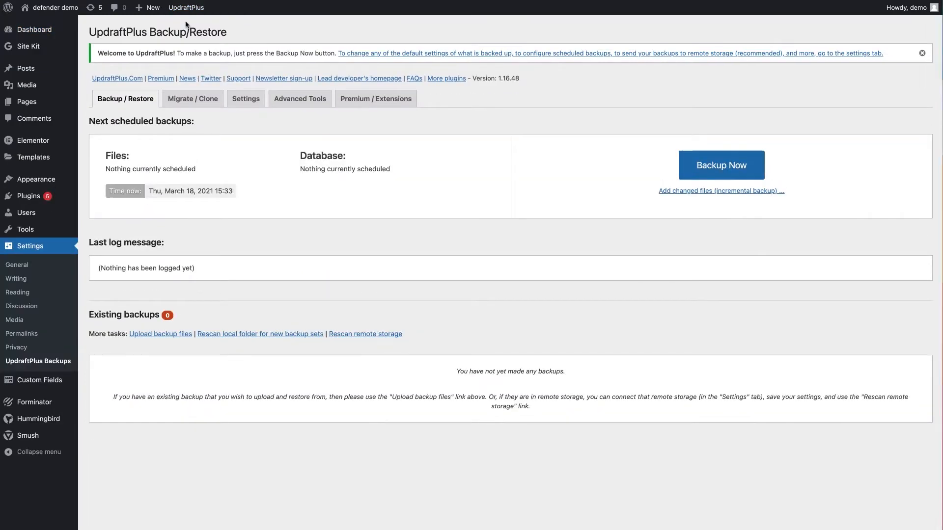
click(715, 165)
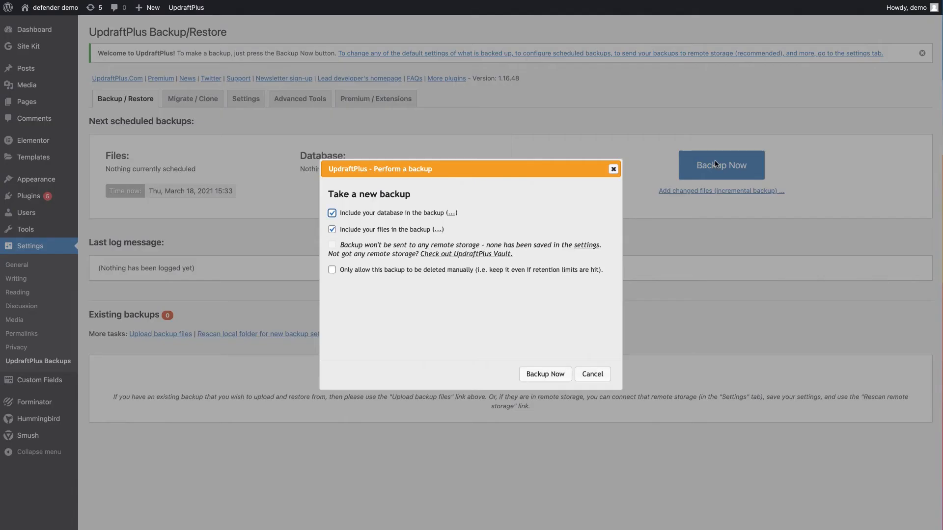
click(559, 372)
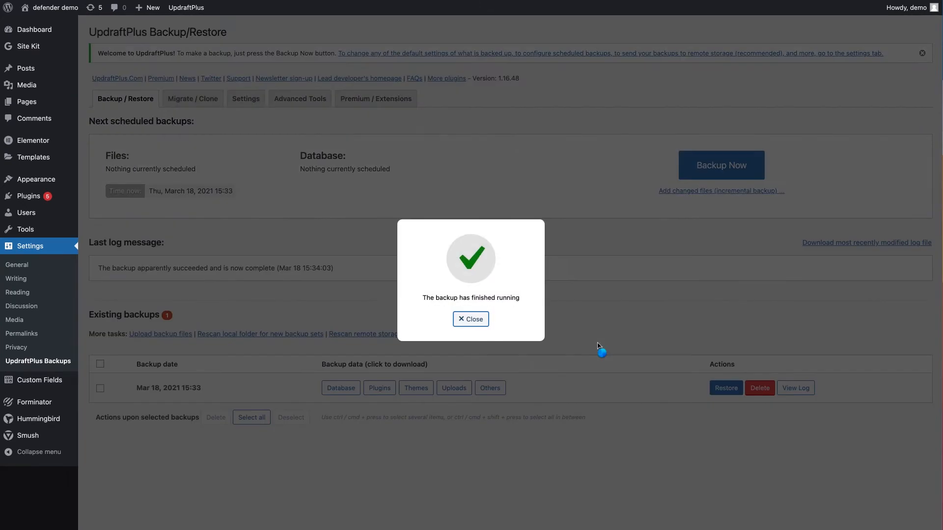
click(475, 320)
mouse_move(44, 32)
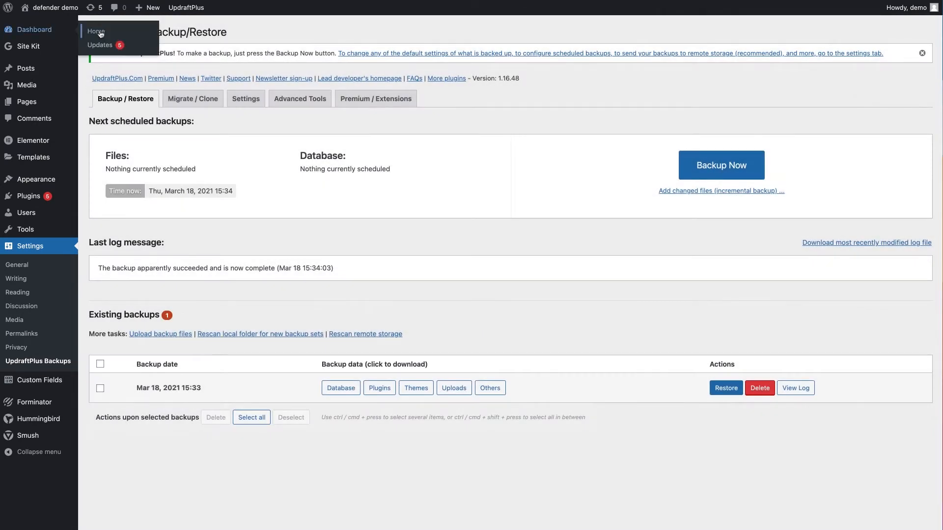
click(105, 46)
- Update the Advanced Custom Fields and Elementor plugins one at a time
drag(938, 156, 938, 248)
click(99, 220)
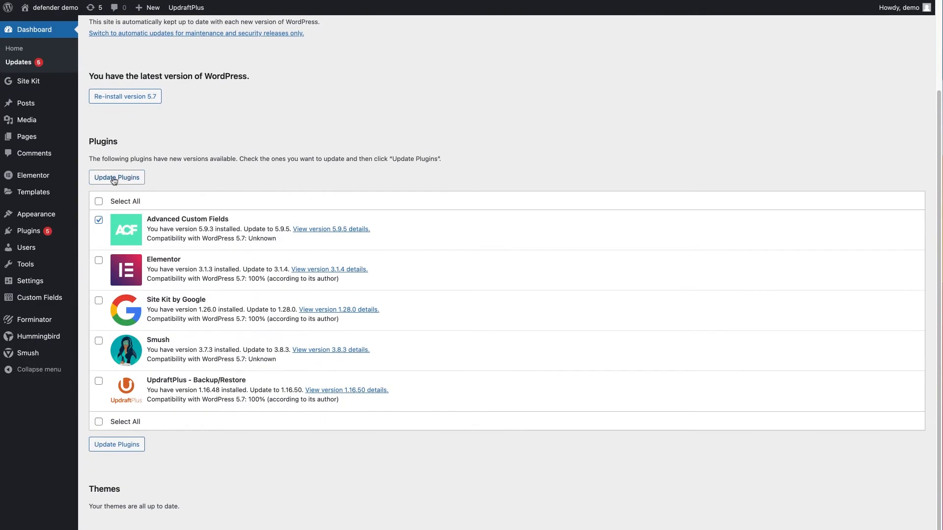
click(117, 177)
click(172, 162)
click(99, 327)
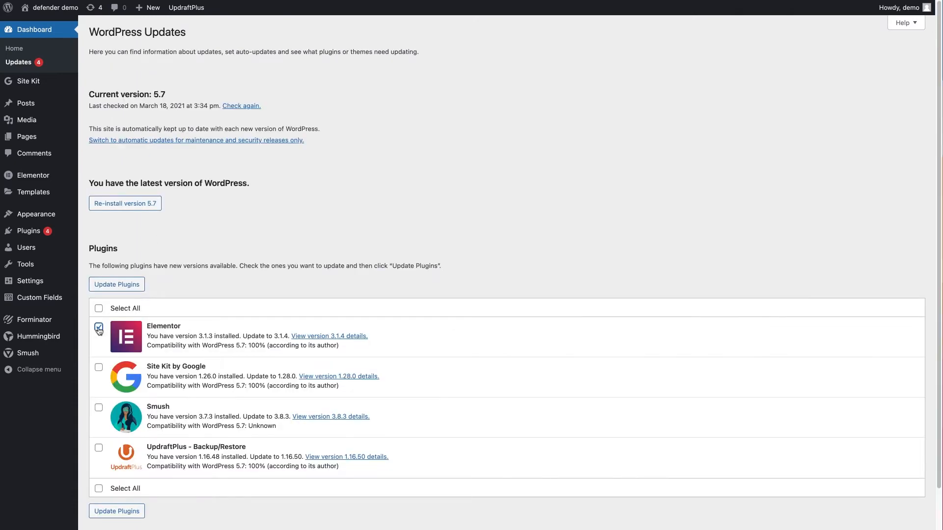
click(114, 285)
click(174, 162)
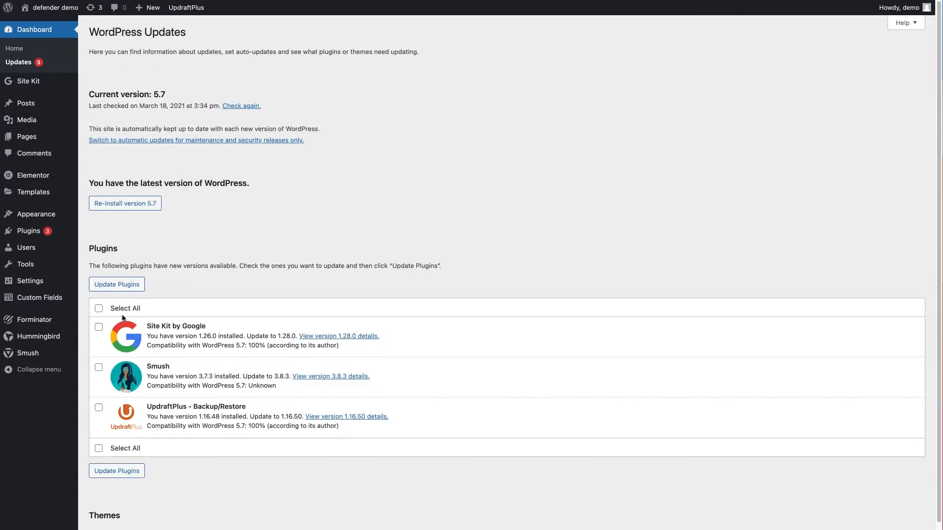
- Update Site Kit by Google, Smush and UpdraftPlus, then return to the Dashboard
click(98, 328)
click(116, 286)
click(173, 162)
click(98, 327)
click(117, 285)
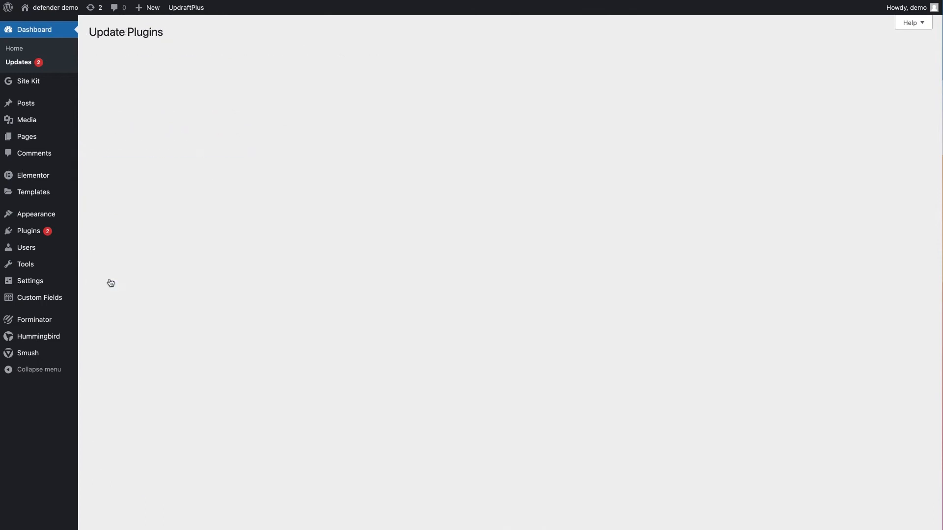
click(187, 161)
click(99, 327)
click(117, 284)
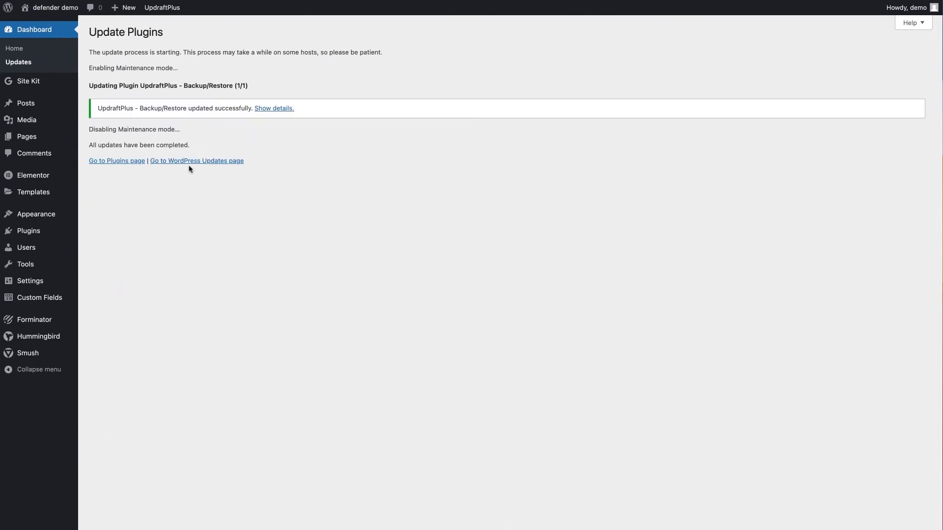
click(62, 31)
- Delete the Twenty Nineteen theme from Appearance > Themes, then start deleting Twenty Twenty
mouse_move(34, 221)
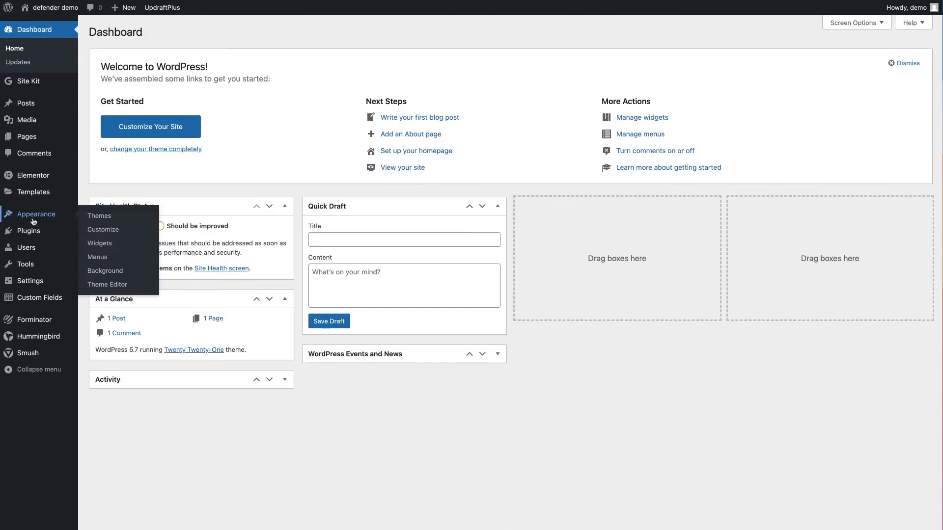
click(98, 219)
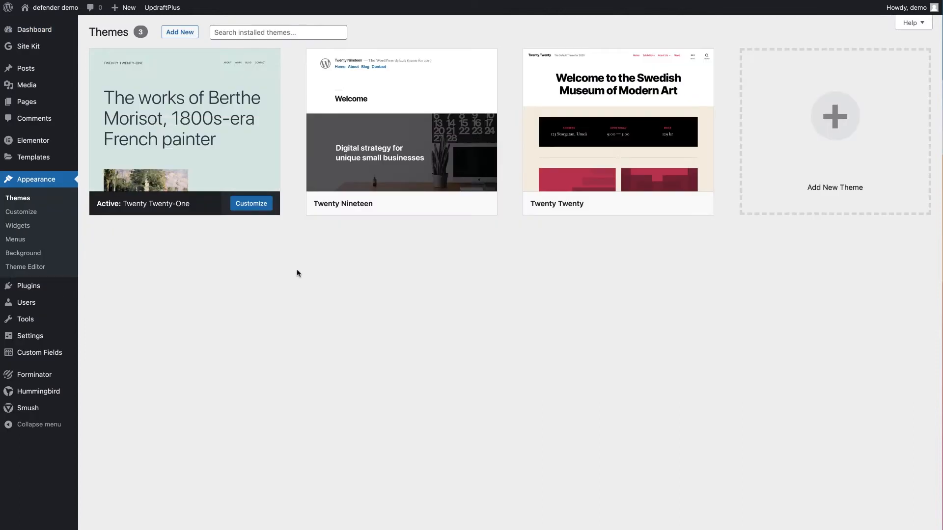
click(392, 158)
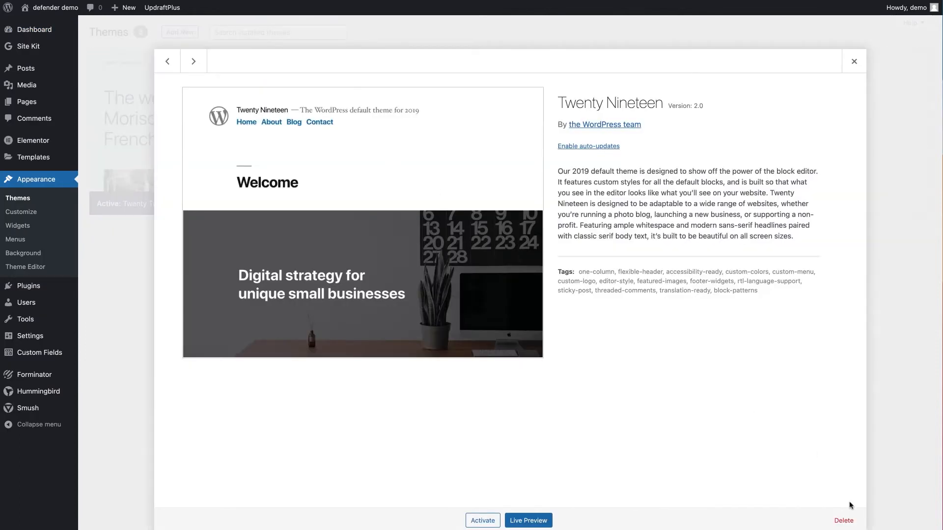
click(850, 520)
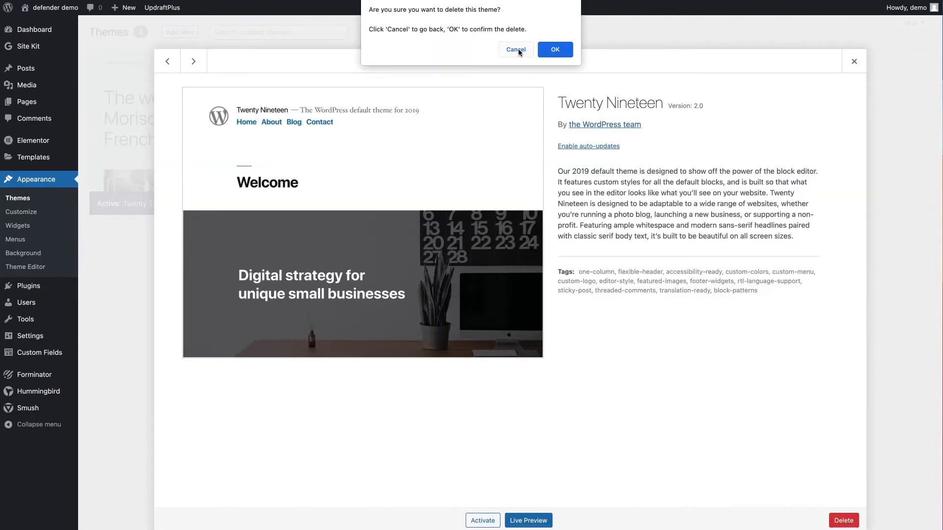
click(545, 49)
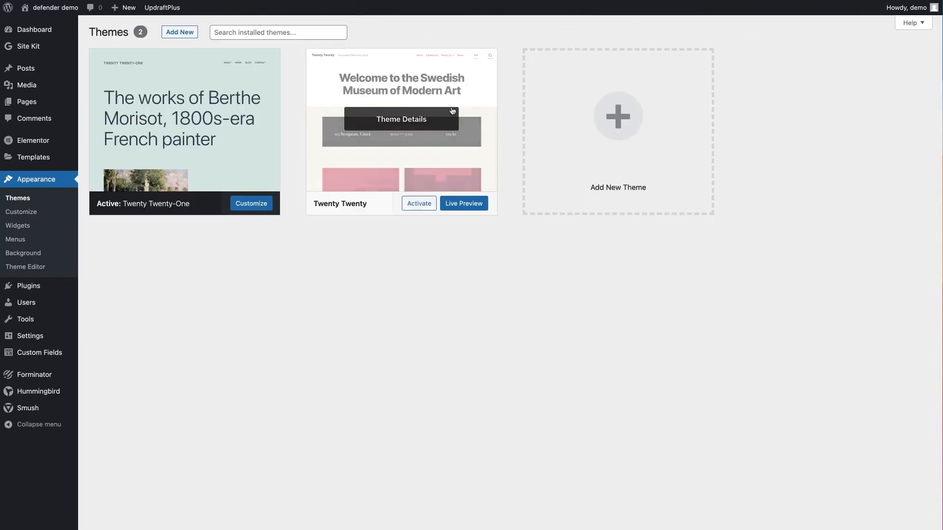
click(452, 111)
click(844, 520)
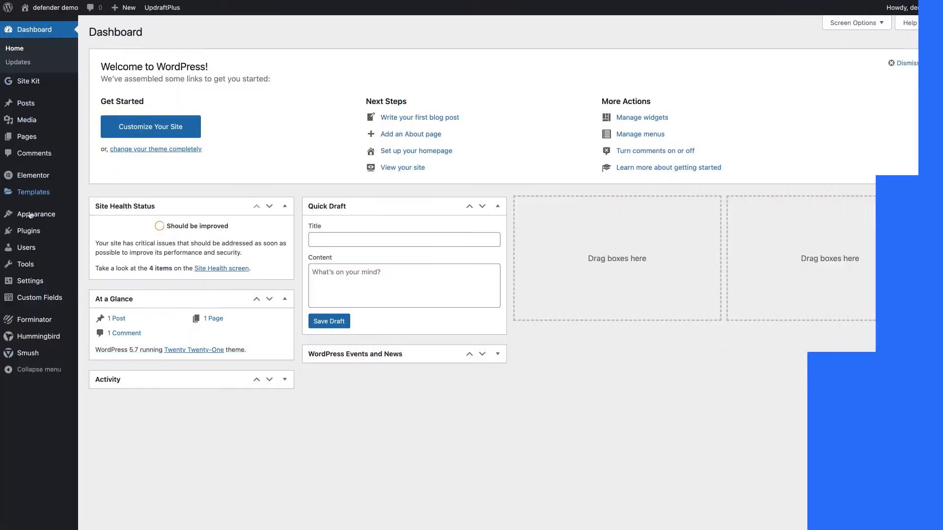
- Generate a new strong password on the admin profile, copy it, and update the profile
mouse_move(30, 250)
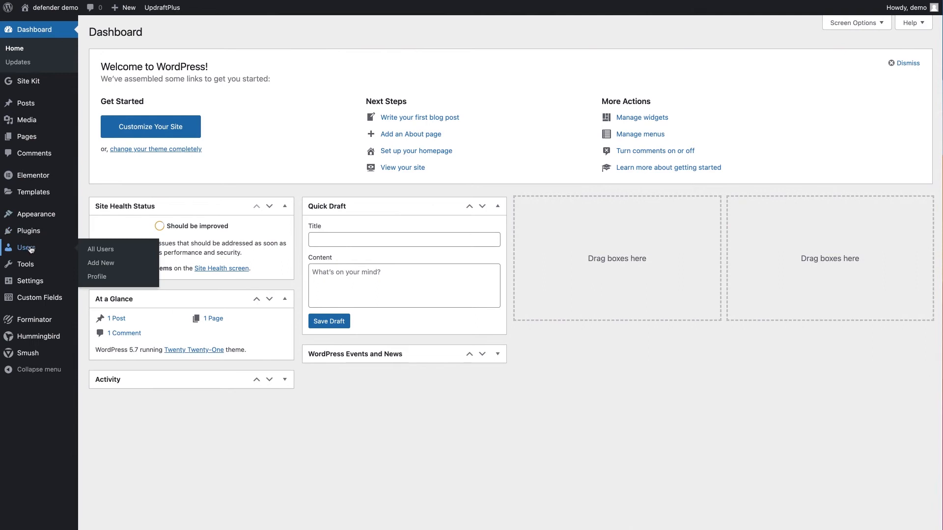
click(92, 277)
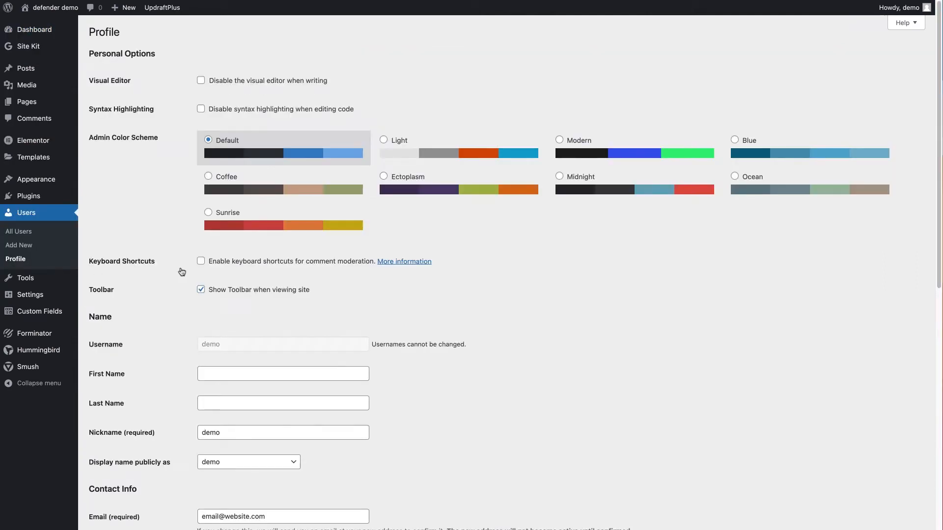
drag(939, 167, 906, 463)
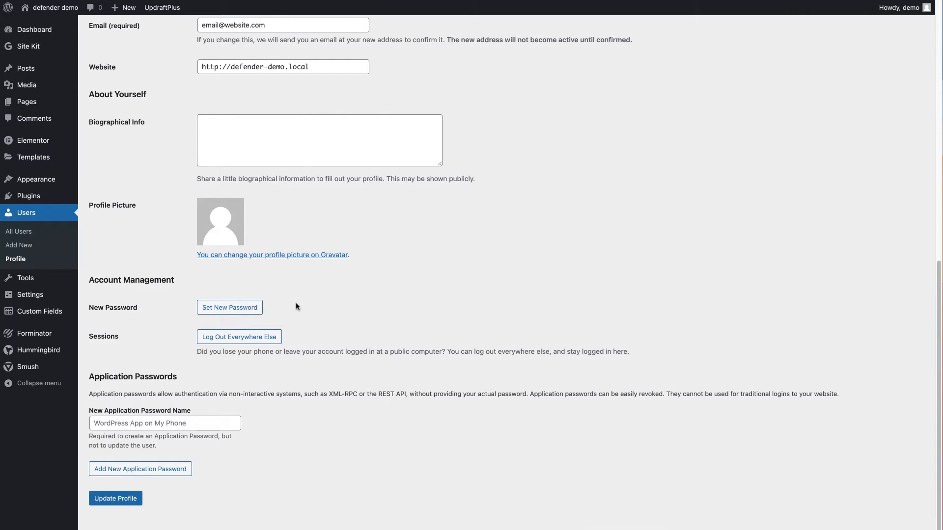
click(252, 312)
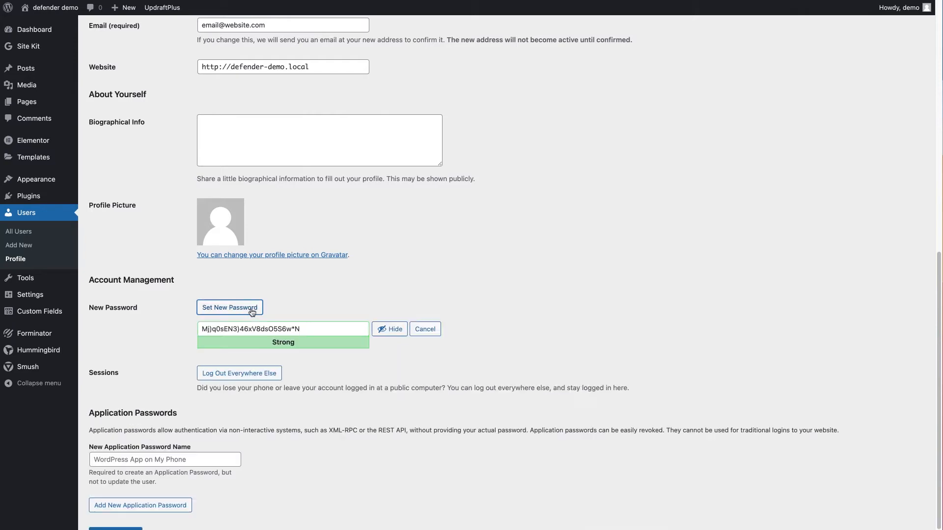
drag(316, 332, 166, 336)
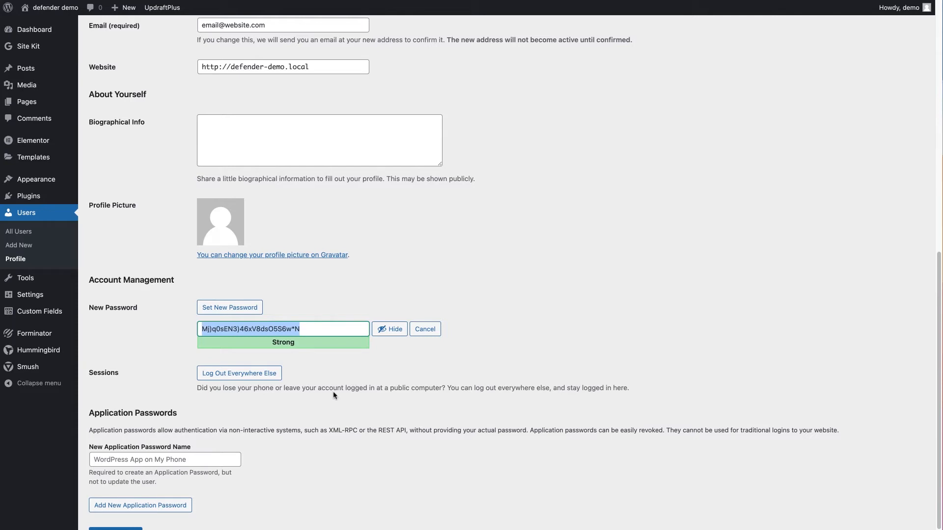
click(115, 529)
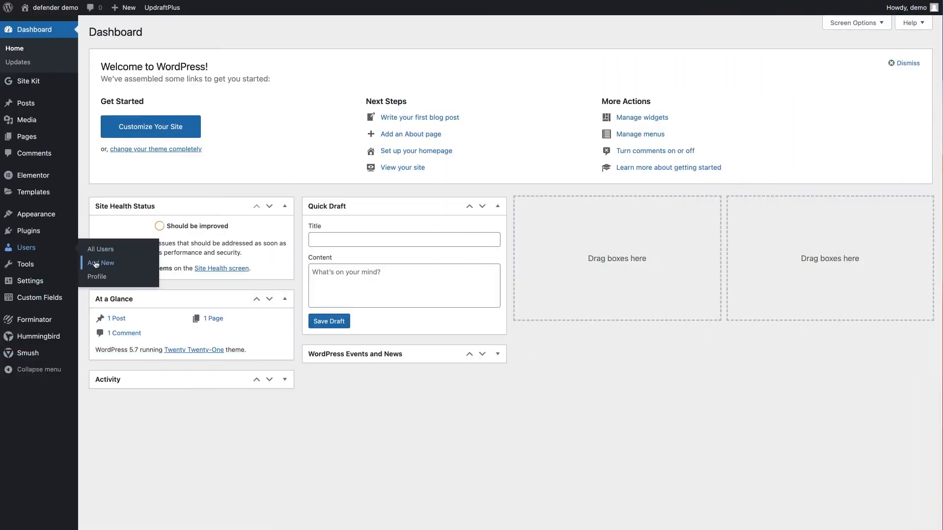
- Enter the new user's username, e-mail address, first name and last name
click(96, 264)
click(226, 73)
text(Johndoe)
click(219, 105)
text(jd@email.com)
click(219, 134)
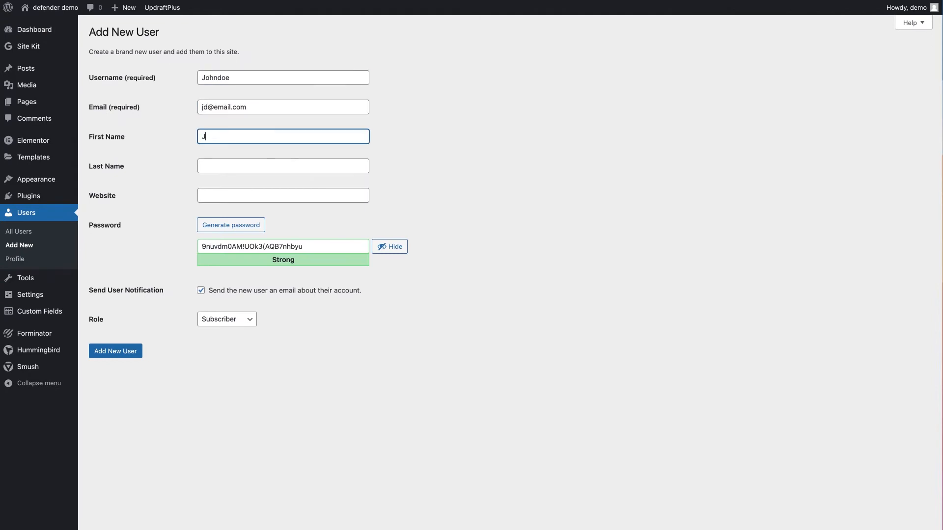
text(John)
click(219, 166)
text(d)
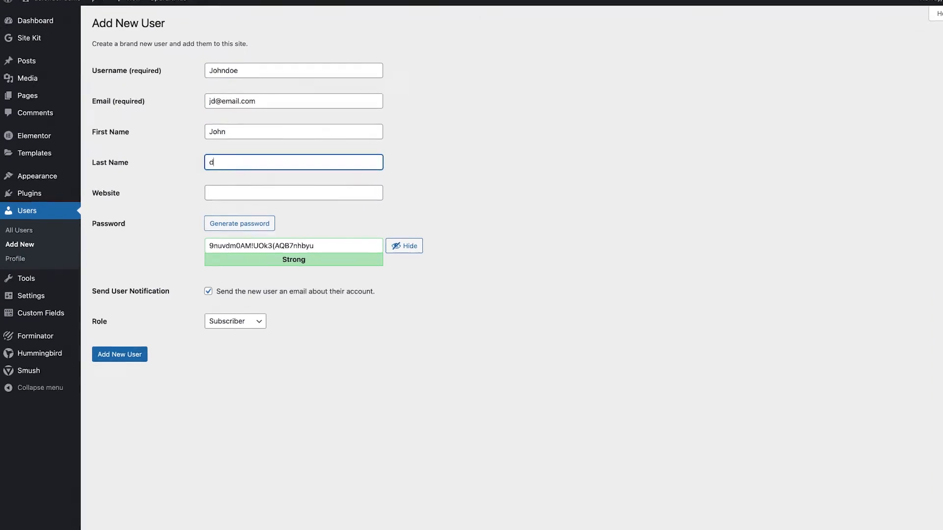
key(BackSpace)
text(Doe)
- Give the new user the Editor role, create the account, and return to the Dashboard
click(235, 321)
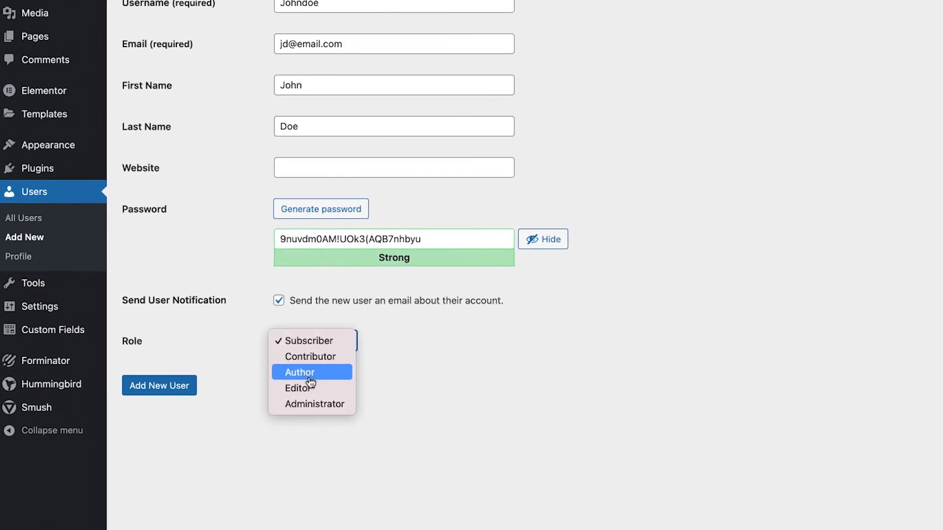
click(225, 361)
click(119, 354)
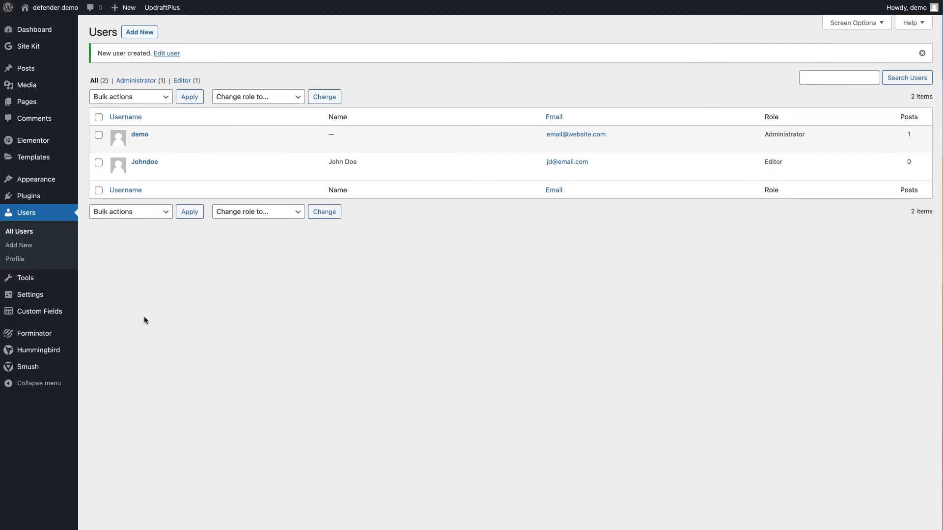
mouse_move(153, 165)
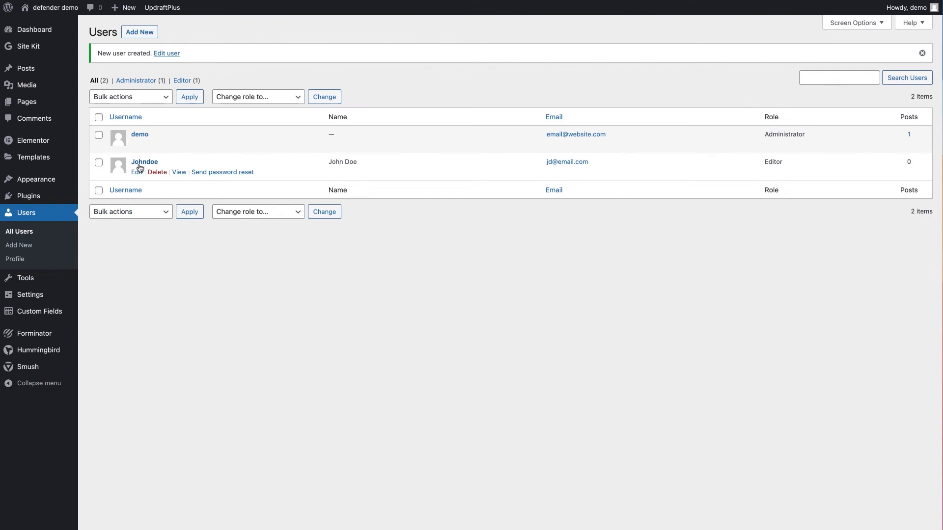
click(35, 29)
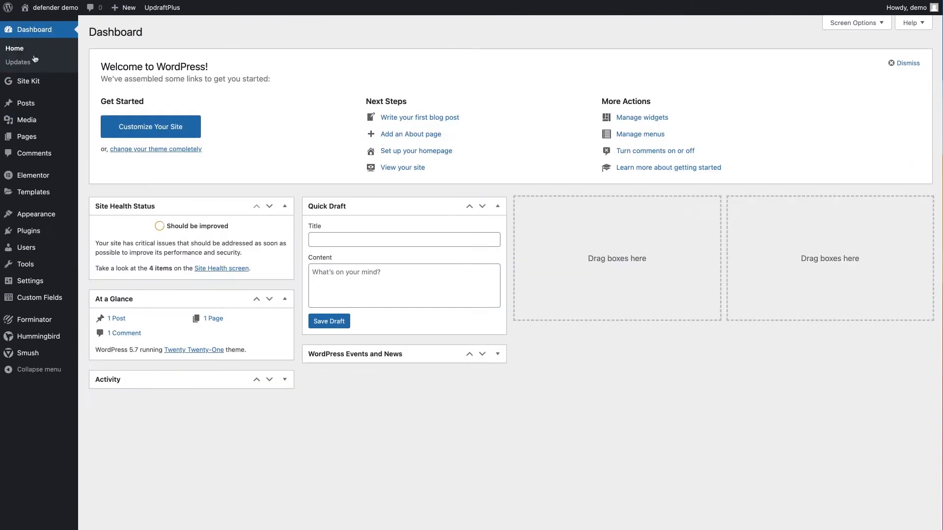
- Trash the spam comment, then log out through the Howdy account menu
click(35, 153)
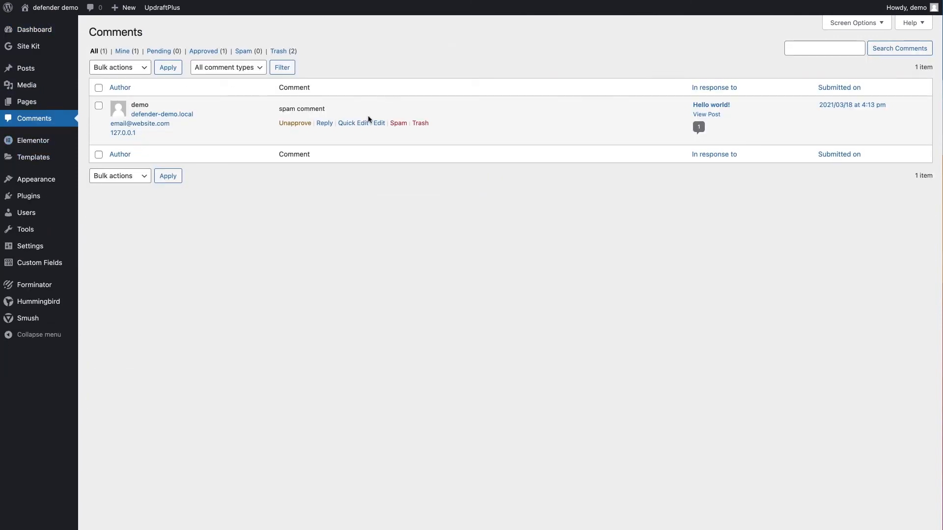
click(420, 124)
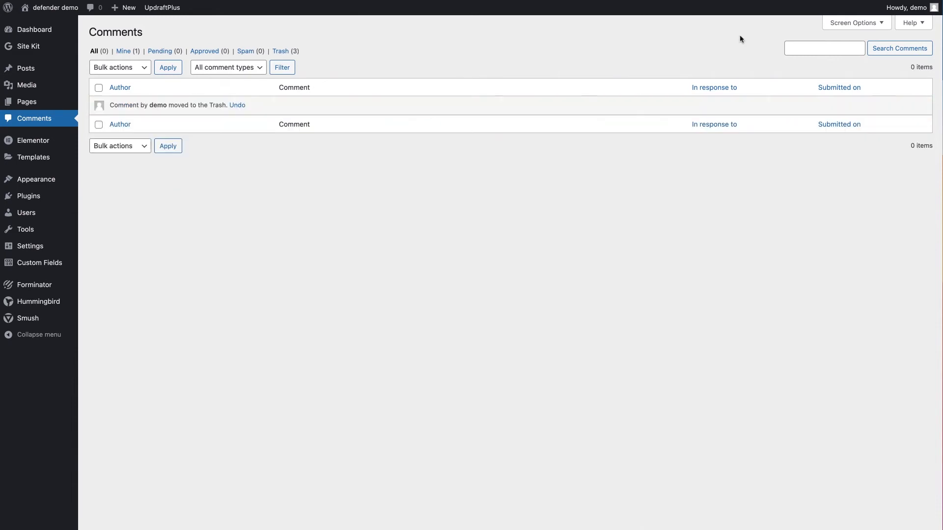
mouse_move(909, 10)
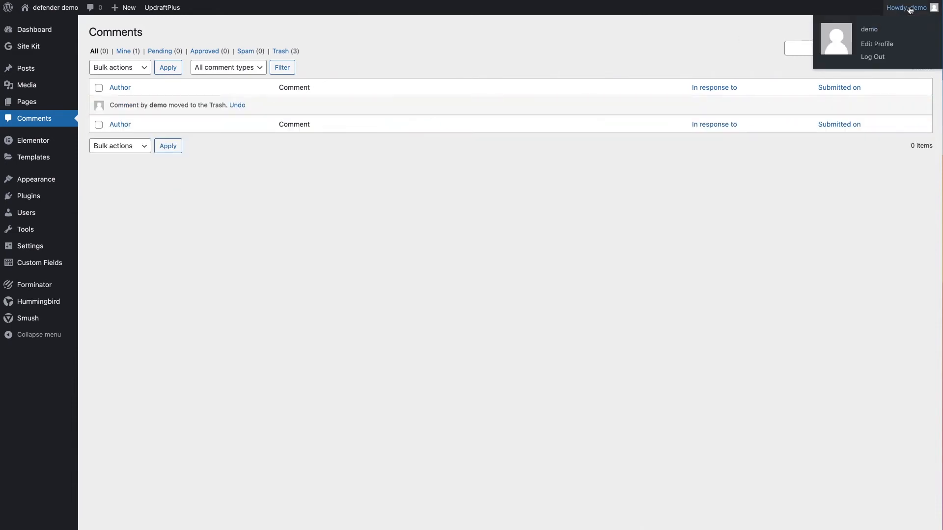
click(874, 63)
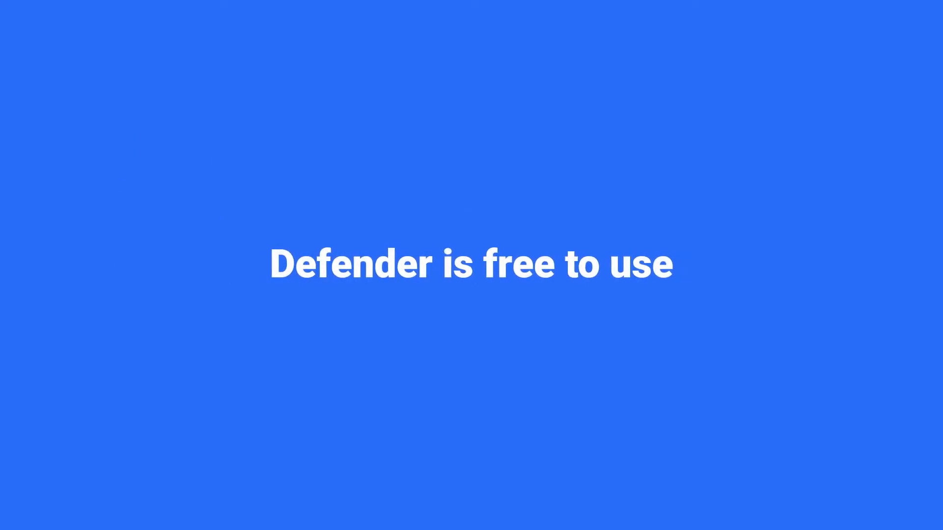
- Search plugins for 'defender', install and activate Defender Security, and open its getting-started page
mouse_move(21, 235)
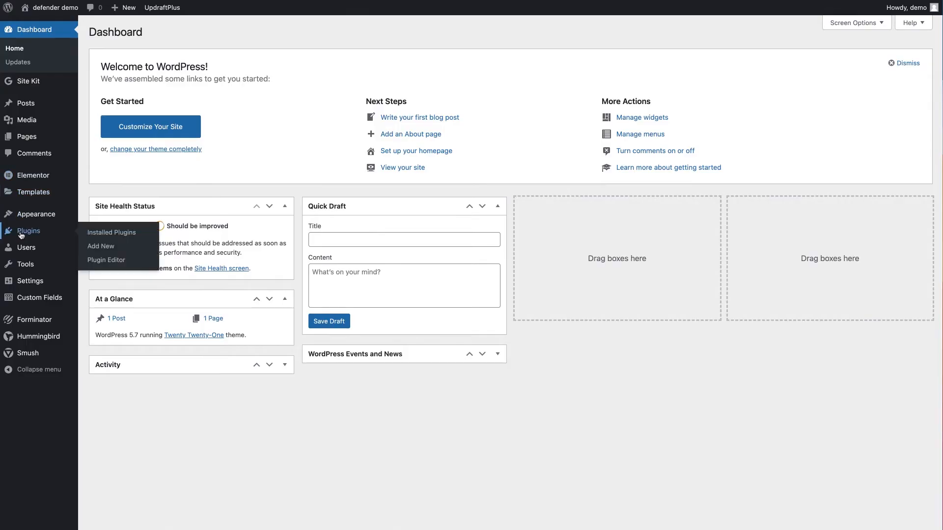
click(106, 251)
click(800, 60)
text(defender)
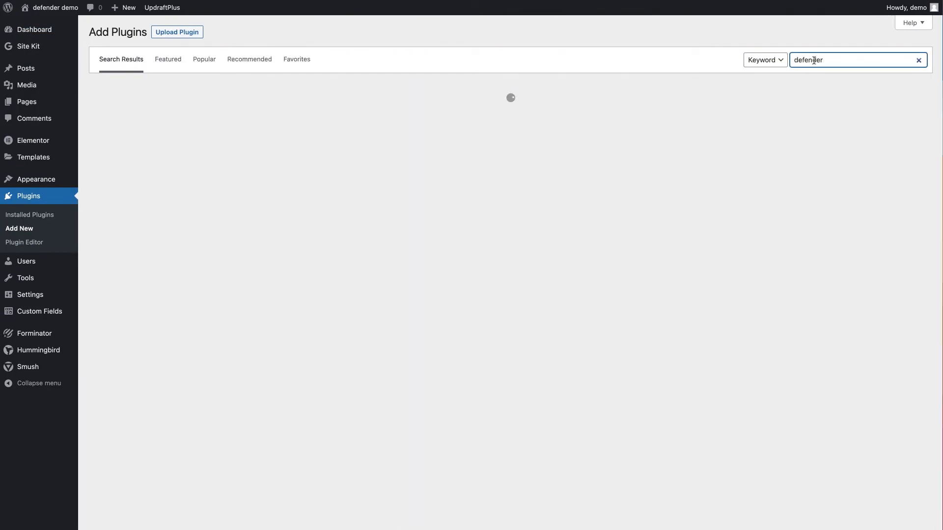
click(319, 117)
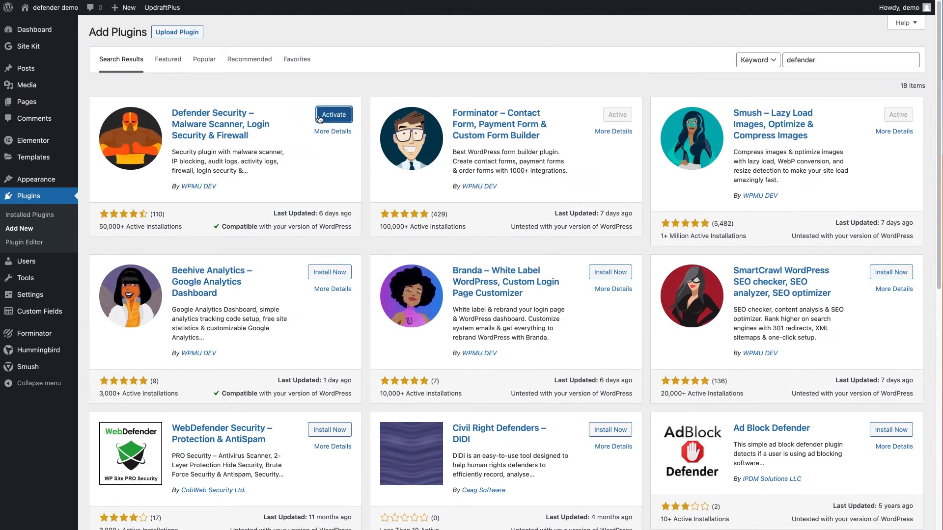
click(318, 116)
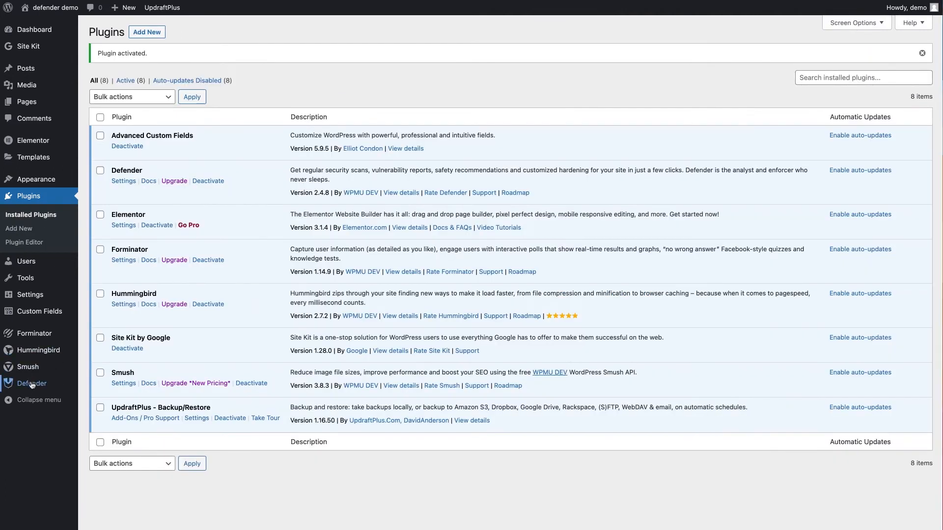
click(31, 386)
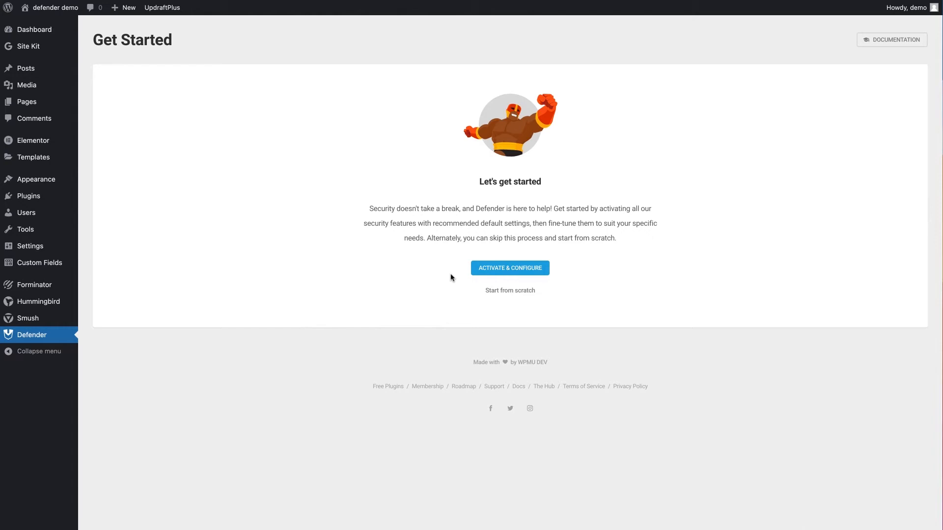
- Activate Defender with recommended defaults, finish setup, and view all security recommendations
click(504, 268)
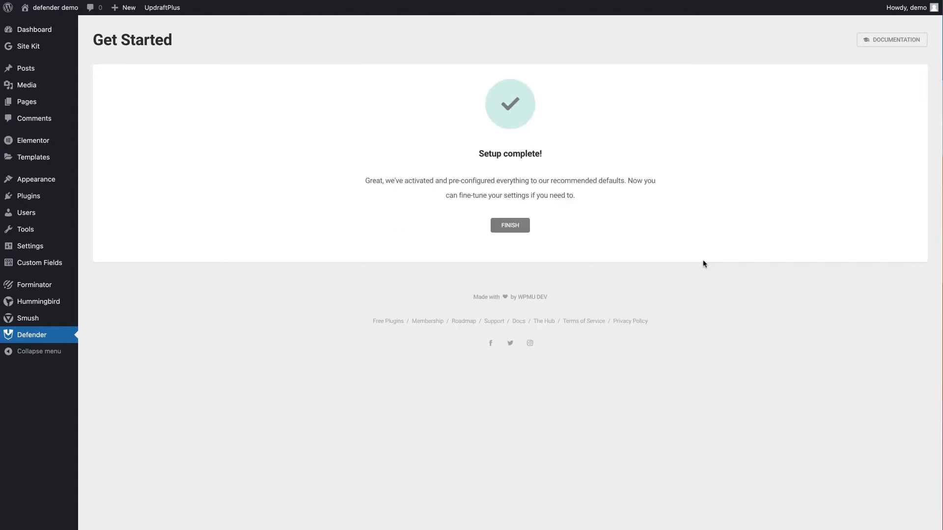
click(509, 223)
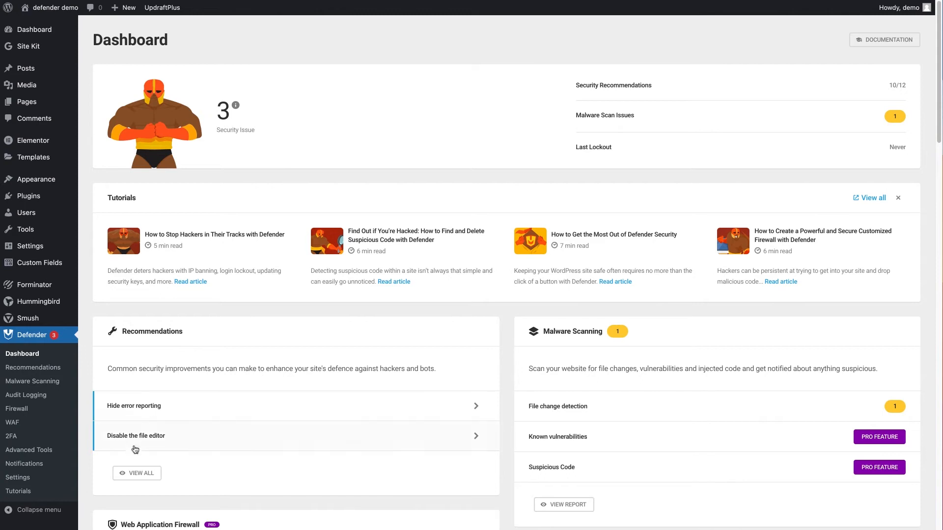
click(133, 475)
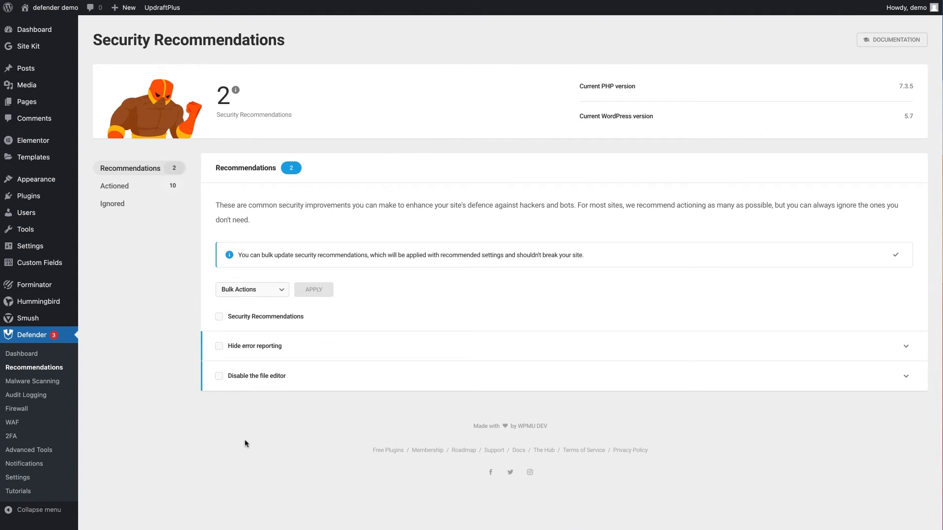
- Review Hide error reporting, then select all recommendations and apply the Action All bulk action
click(906, 347)
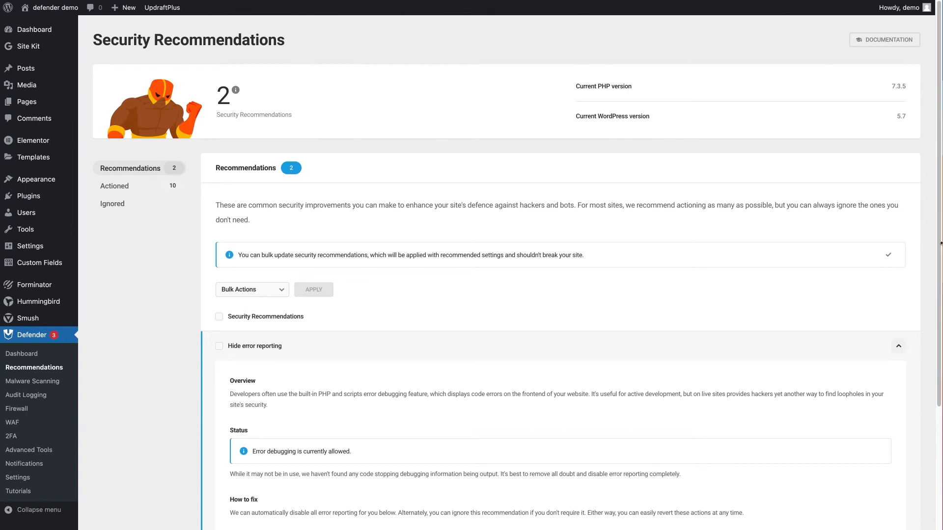
scroll(938, 247, down, 2)
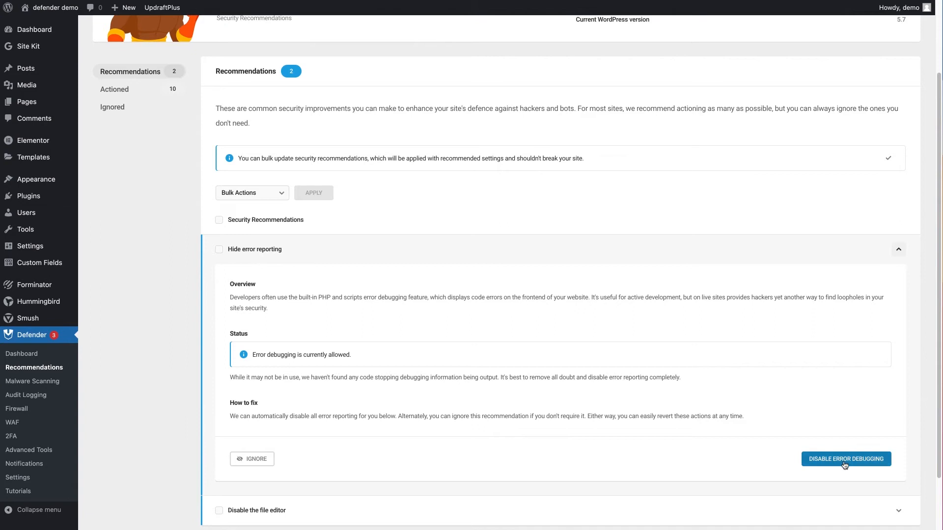
click(899, 249)
click(219, 317)
click(252, 289)
click(267, 323)
click(313, 290)
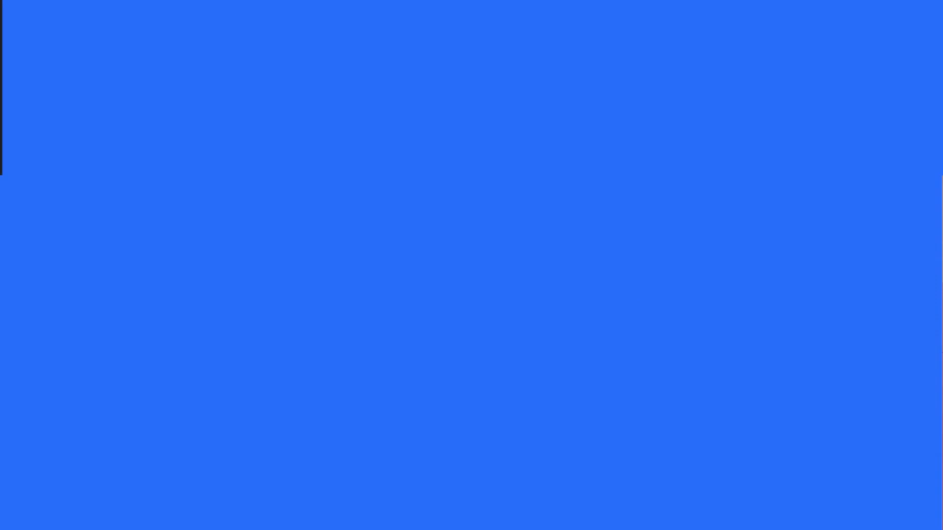
scroll(832, 259, down, 2)
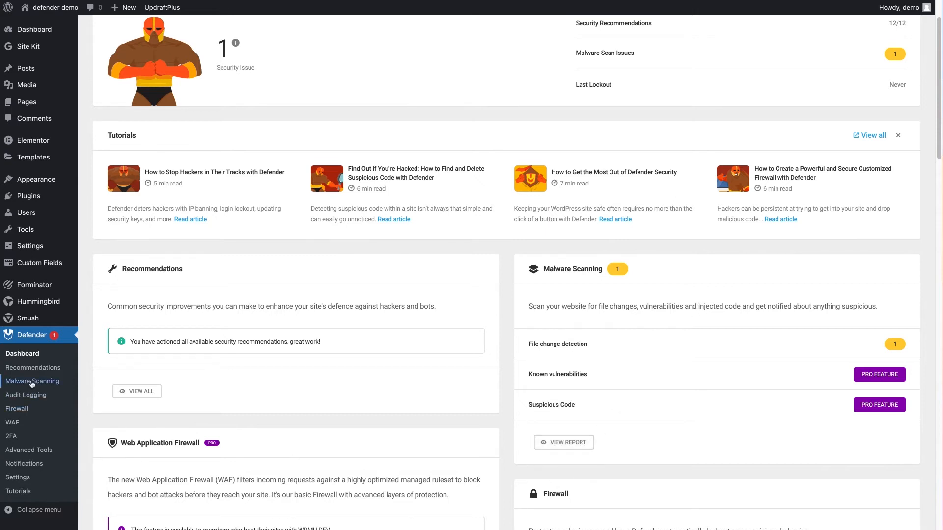
- Open the malware scan report and compare the modified .stylelintrc-css.json with the original
click(586, 444)
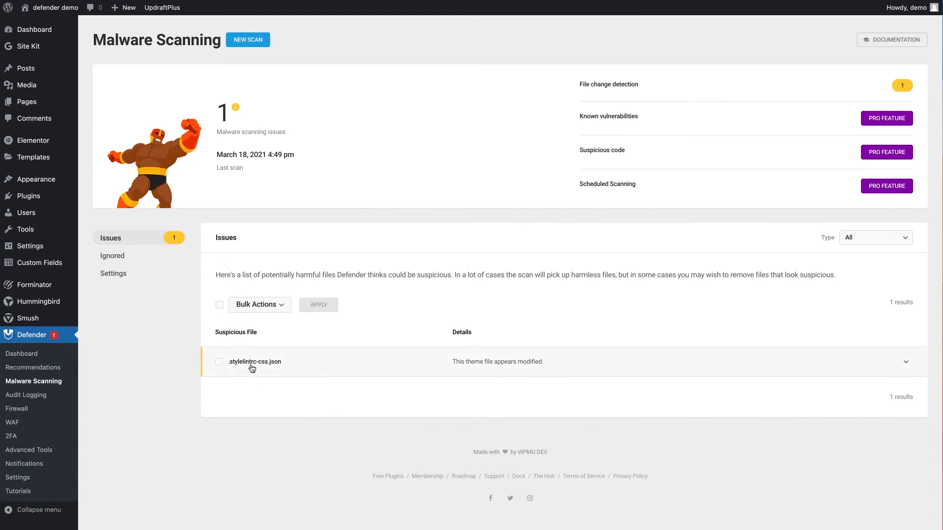
click(905, 363)
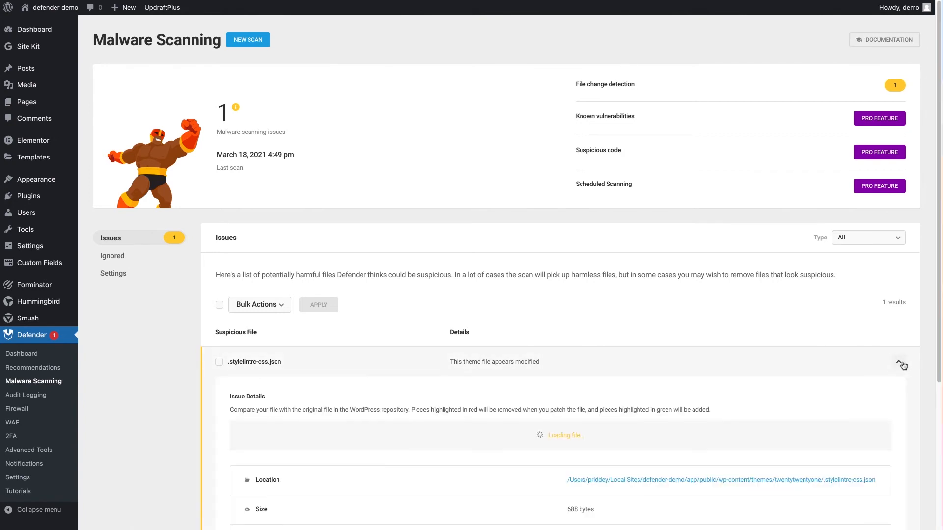
drag(937, 276, 919, 384)
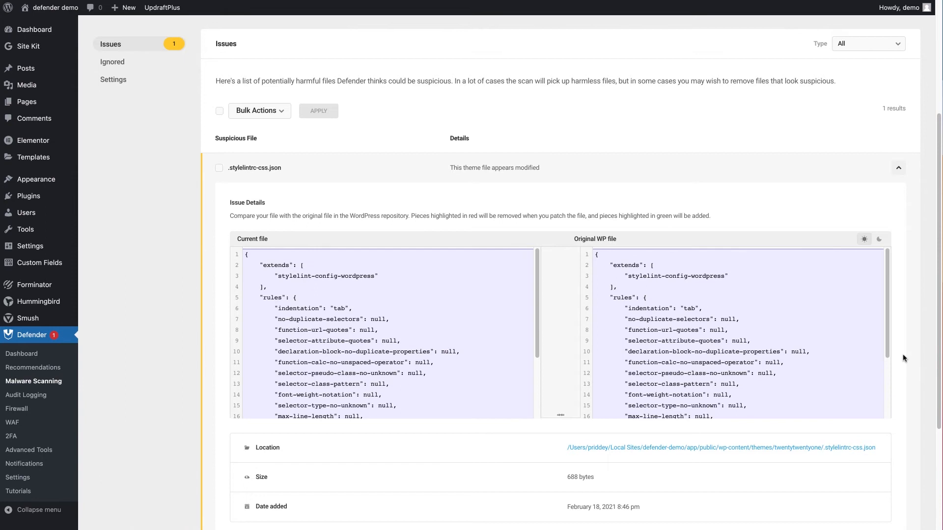
click(898, 172)
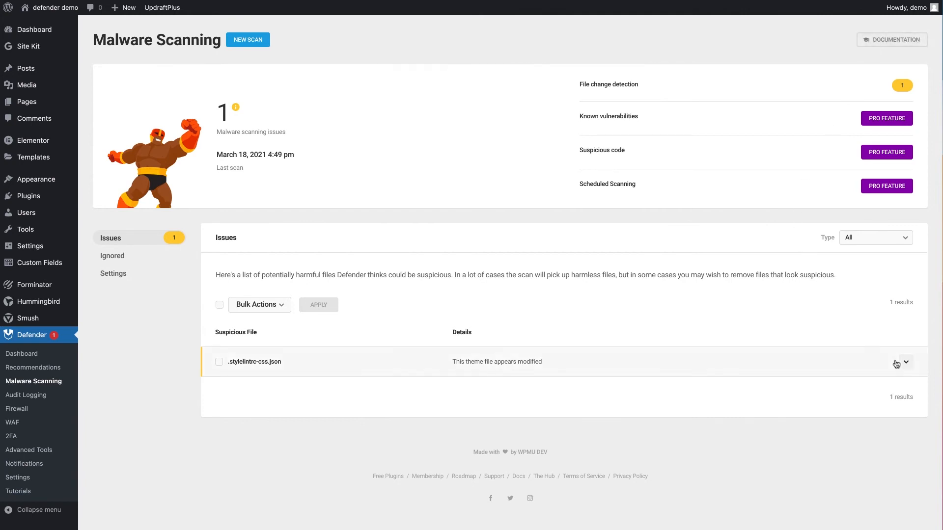
- Ignore the flagged .stylelintrc-css.json issue using the Ignore bulk action
click(219, 362)
click(260, 304)
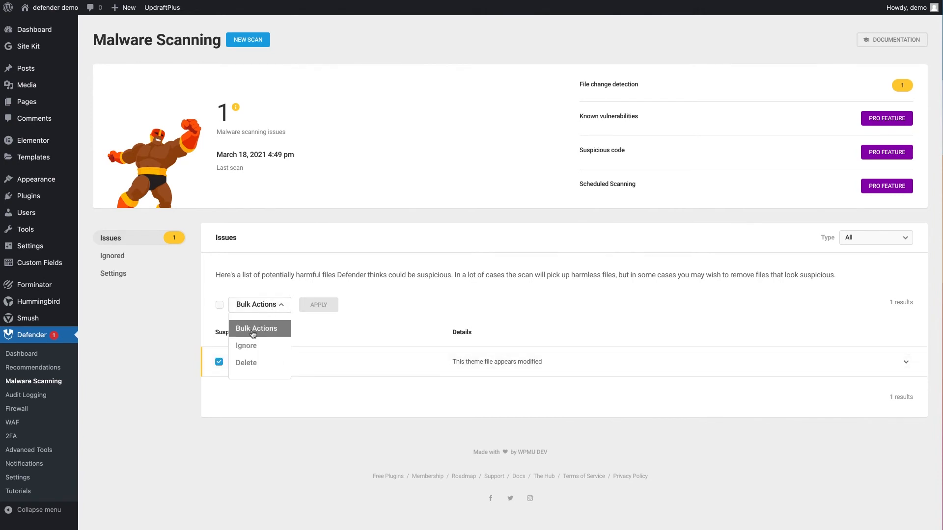
click(255, 347)
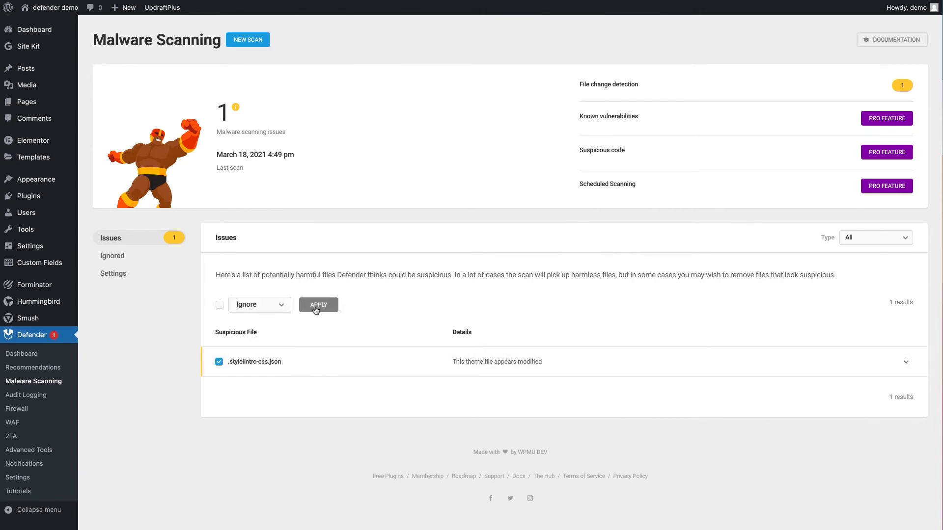
click(317, 307)
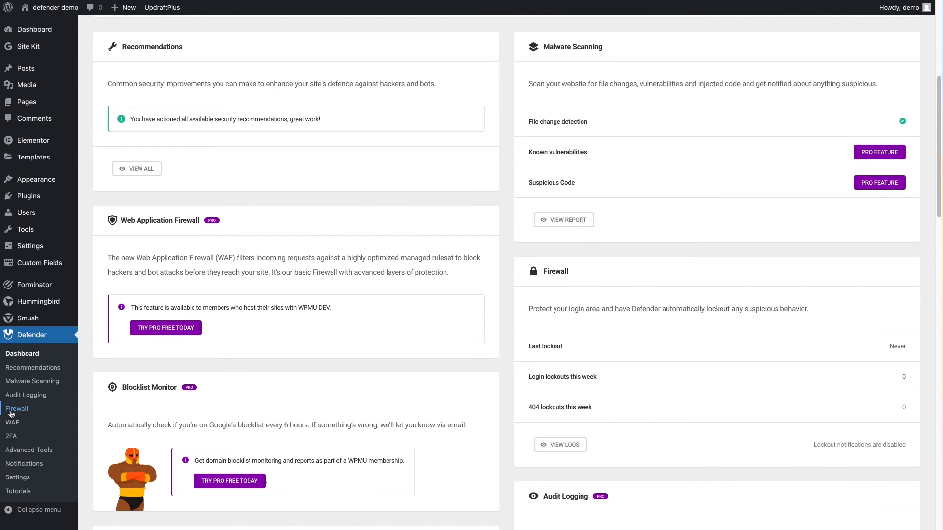
- Review the Firewall's Login Protection settings, then the IP Banning blocklist and allowlist
click(11, 410)
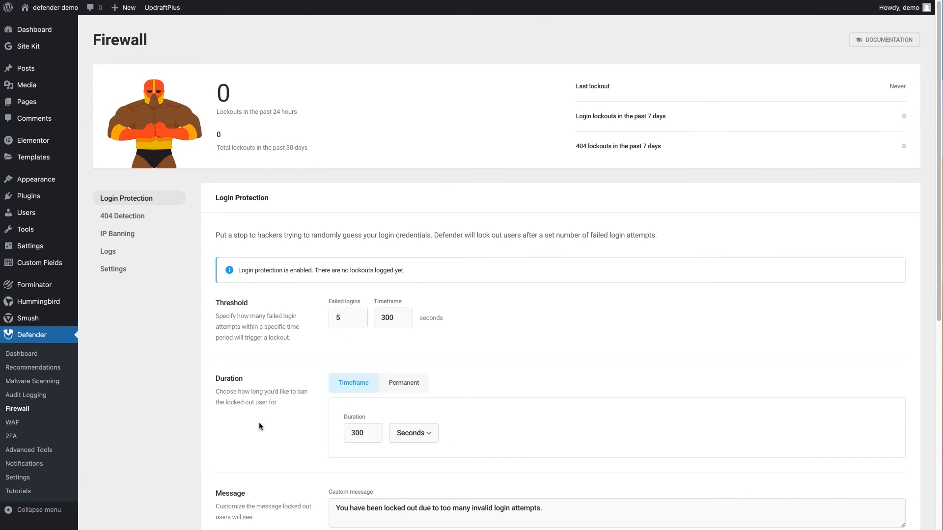
click(127, 236)
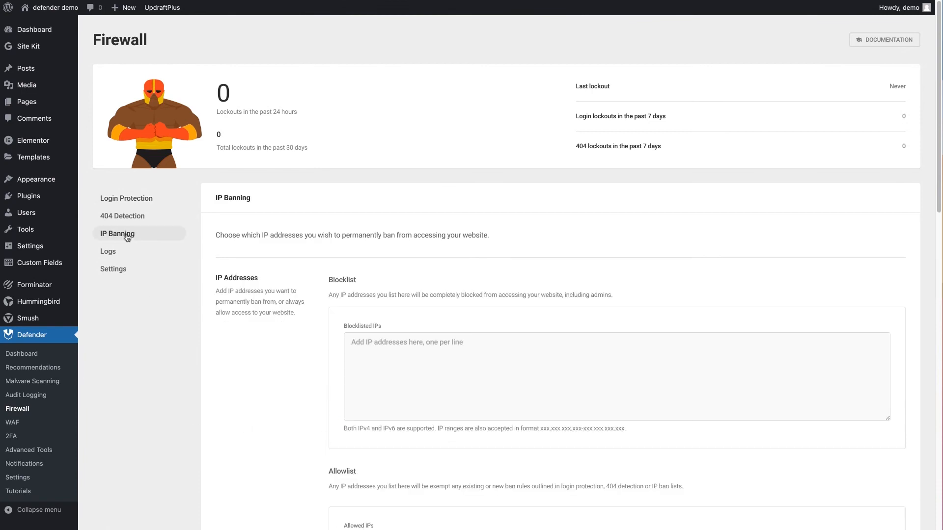
mouse_move(936, 181)
mouse_down()
mouse_move(936, 245)
mouse_move(935, 185)
mouse_up()
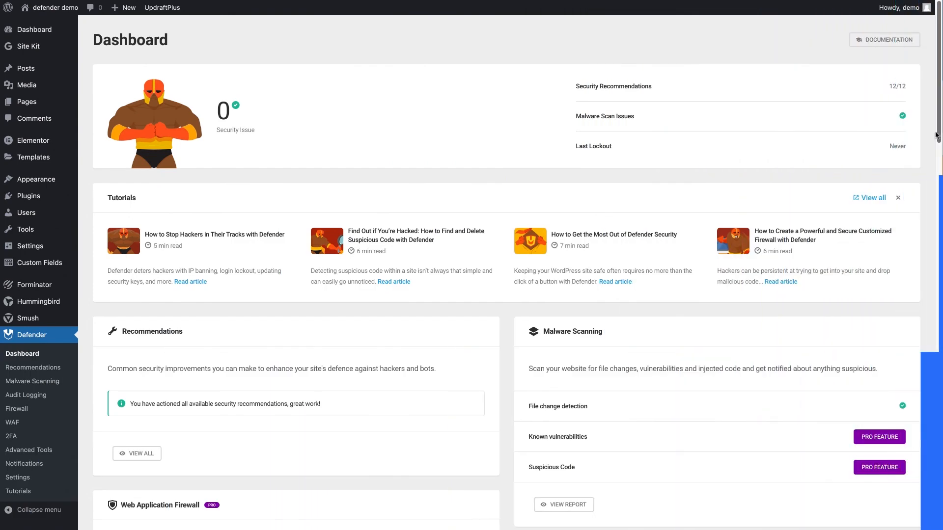
- Activate Defender's two-factor authentication from the dashboard and finish its setup
drag(936, 130, 921, 345)
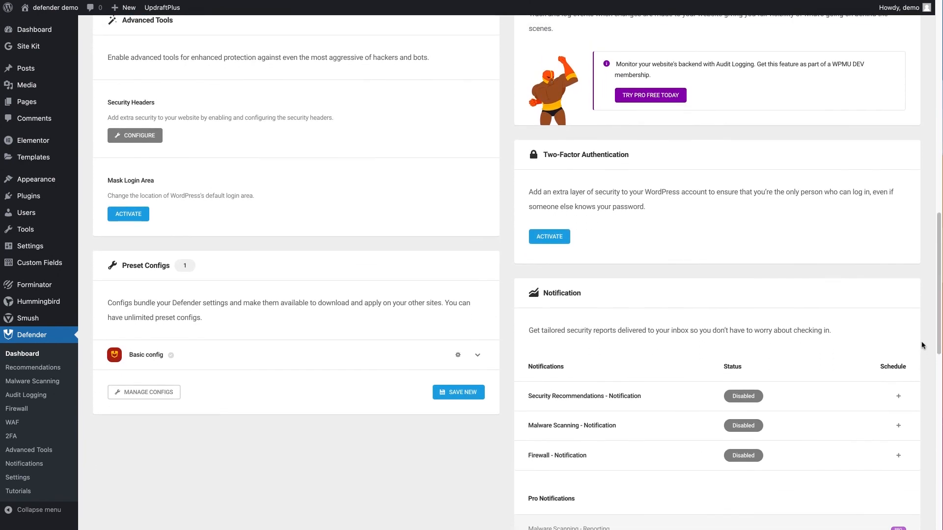
click(561, 237)
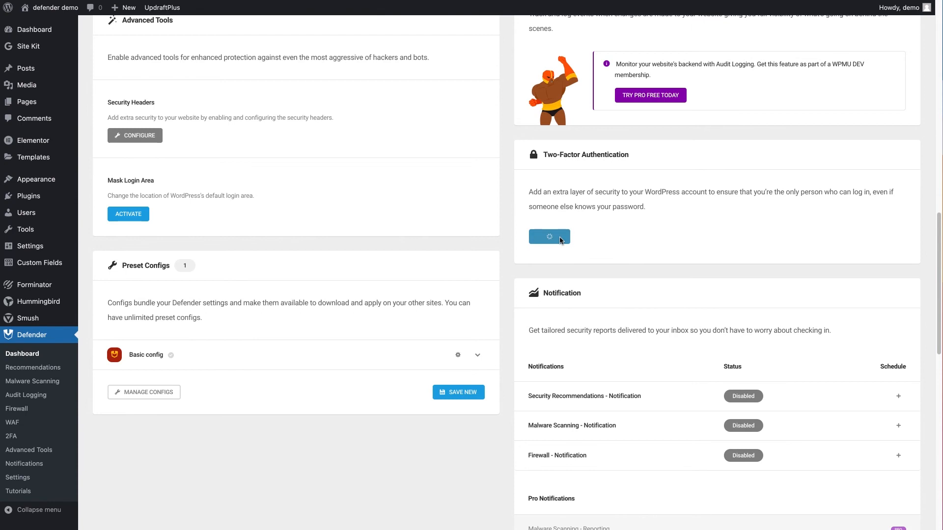
click(570, 264)
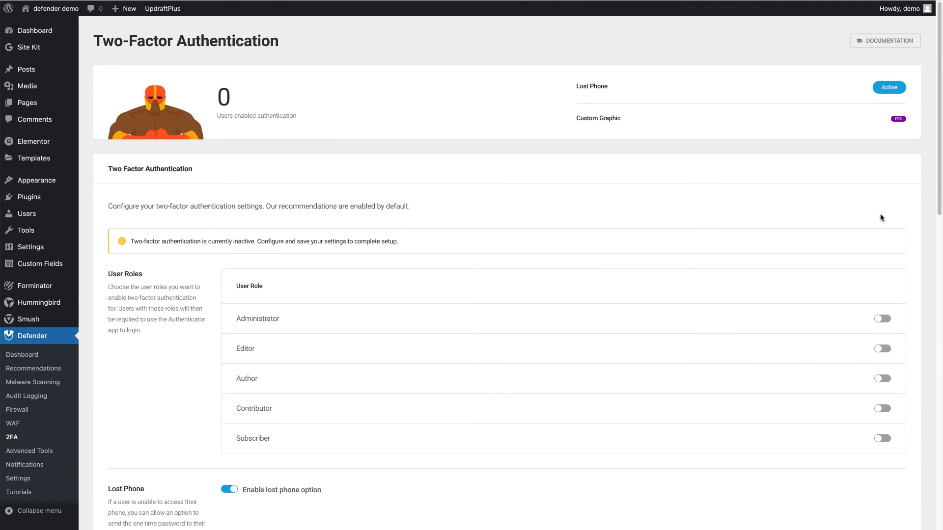
- Enable two-factor for Administrators, Editors, Authors, Contributors and Subscribers, and force two-factor login
click(882, 319)
click(881, 348)
click(882, 378)
click(882, 409)
click(882, 438)
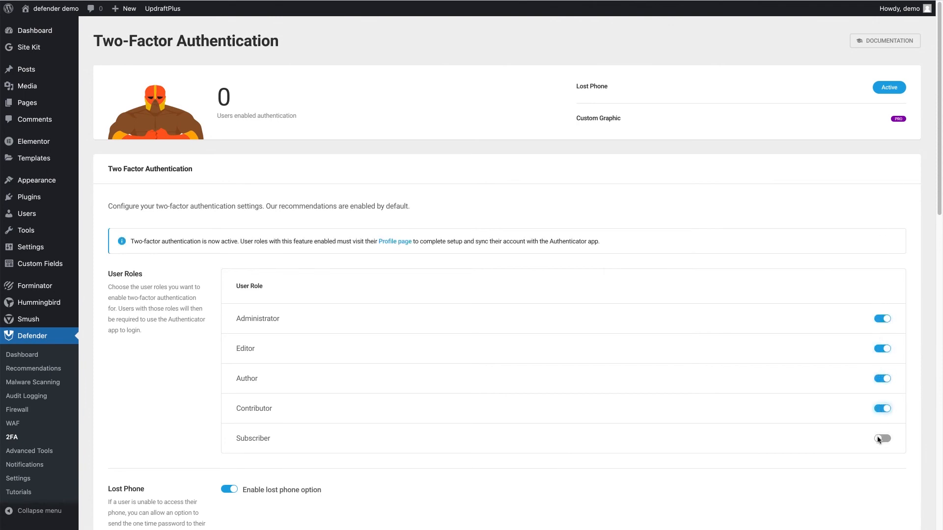
drag(939, 213, 925, 324)
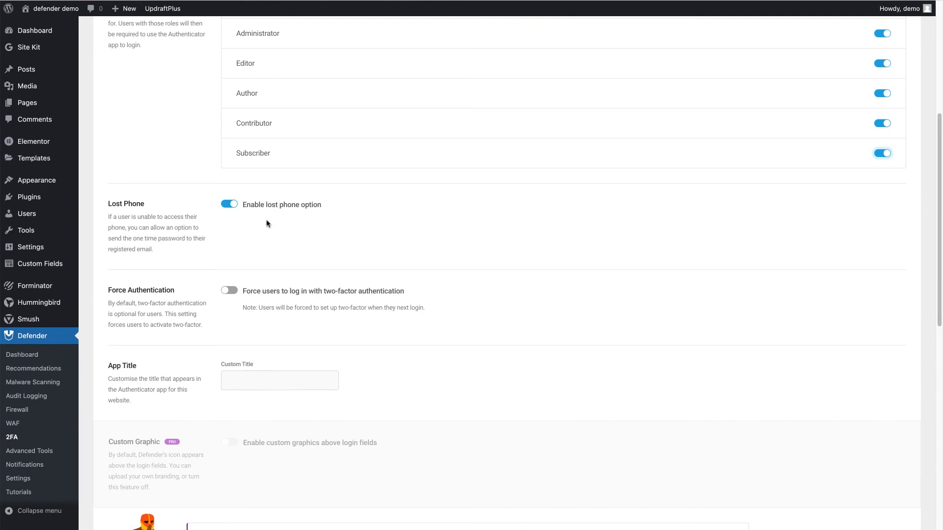
click(229, 290)
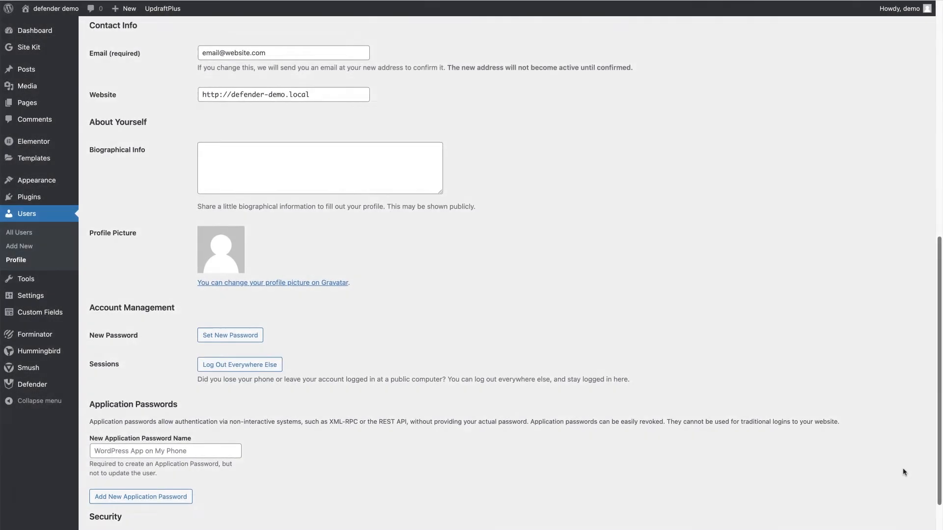
- Enable two-factor on your profile with Google Authenticator and verify the app passcode
scroll(903, 472, down, 3)
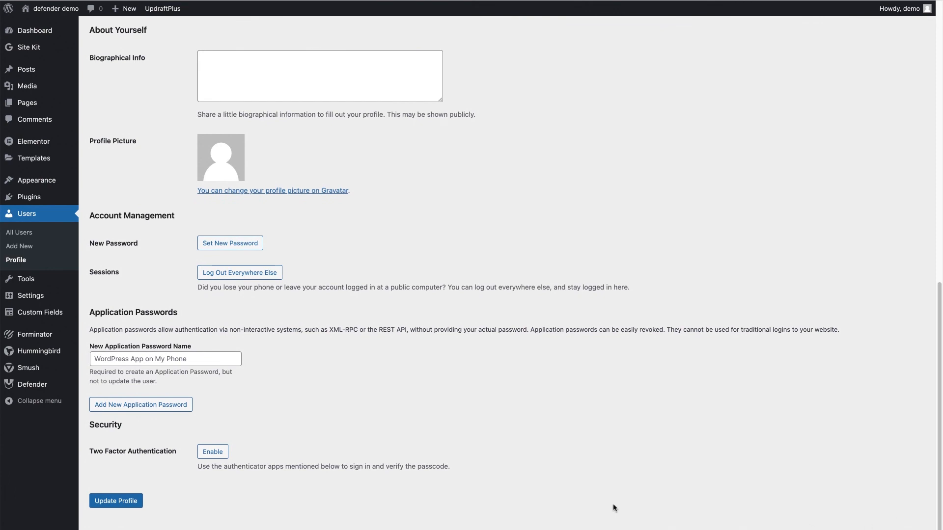
click(213, 452)
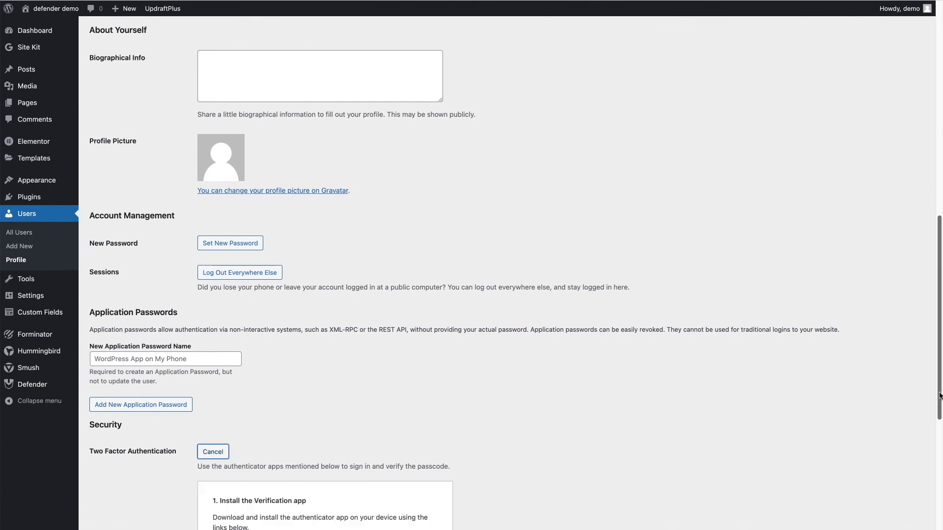
scroll(939, 395, down, 10)
click(303, 200)
click(294, 196)
click(260, 439)
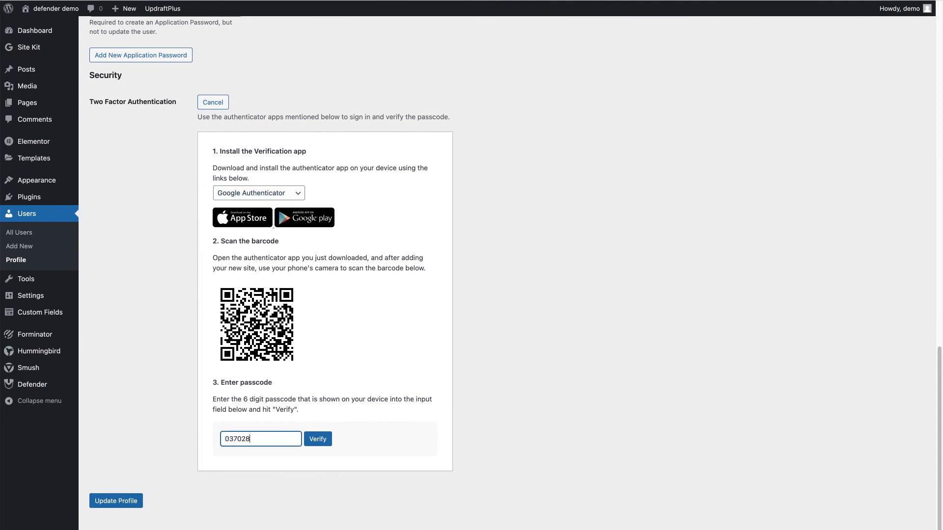
key(Return)
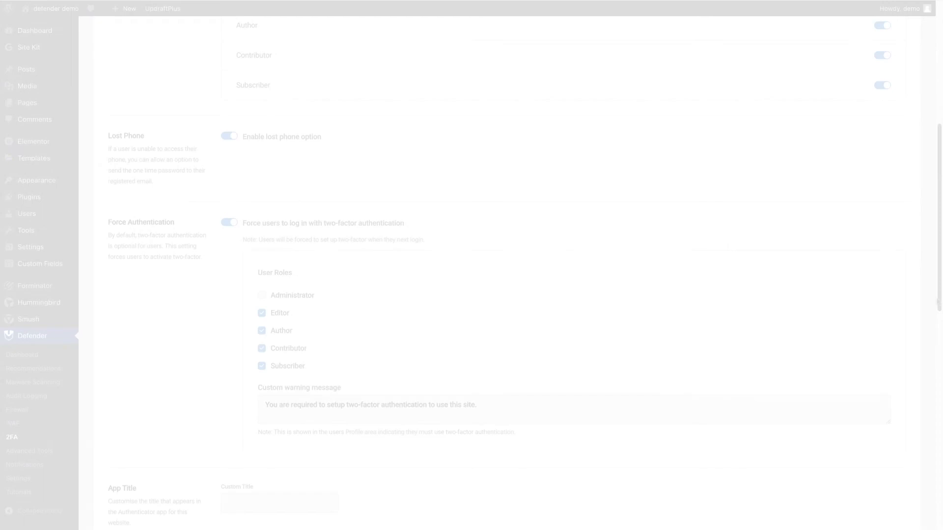
- Keep Google Authenticator as the suggested download app and save the two-factor settings
scroll(933, 330, down, 2)
scroll(933, 330, down, 3)
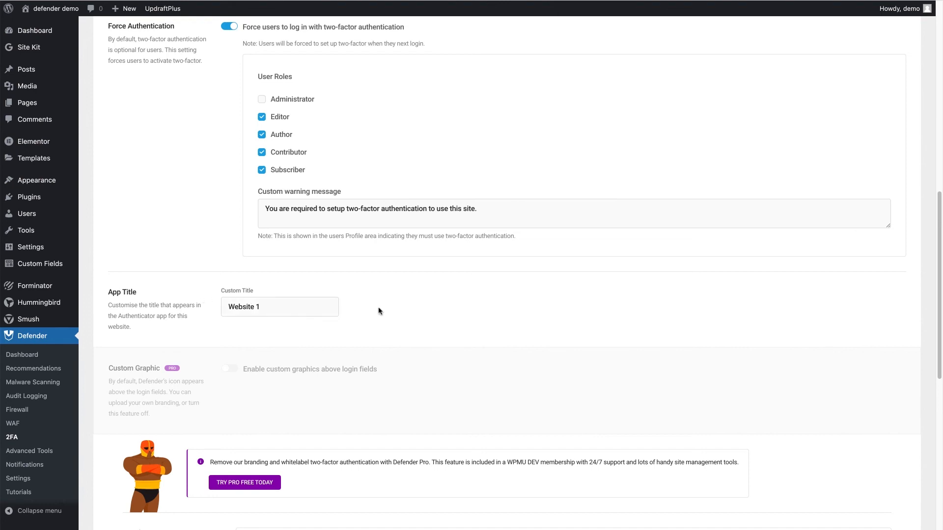
drag(939, 281, 921, 388)
click(316, 321)
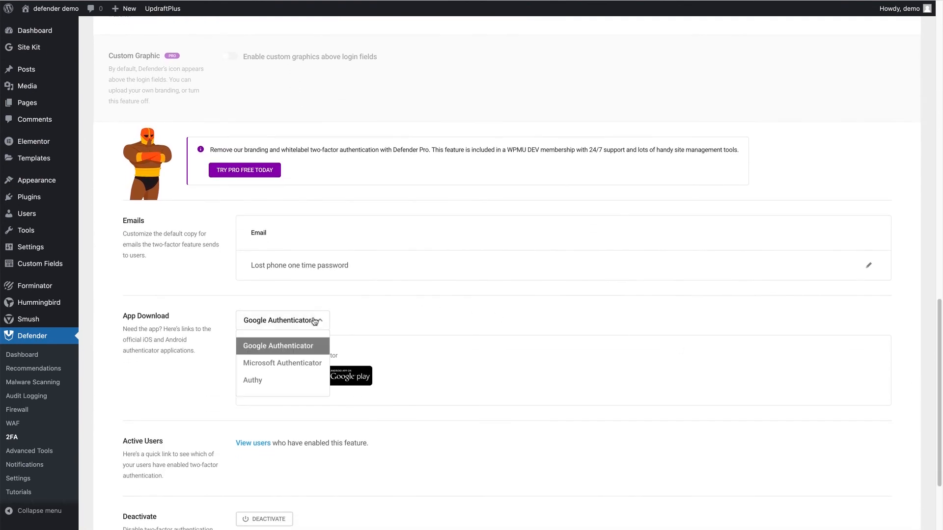
click(313, 324)
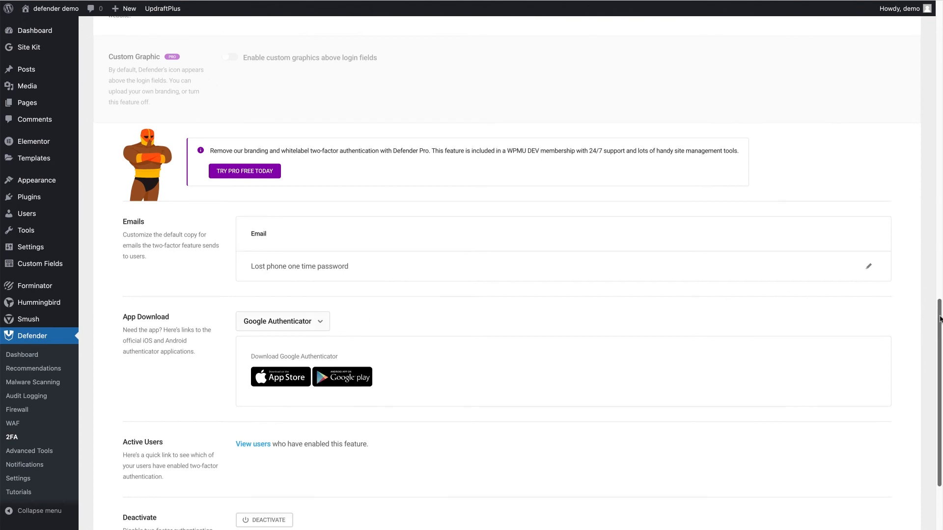
drag(940, 318, 935, 384)
click(865, 413)
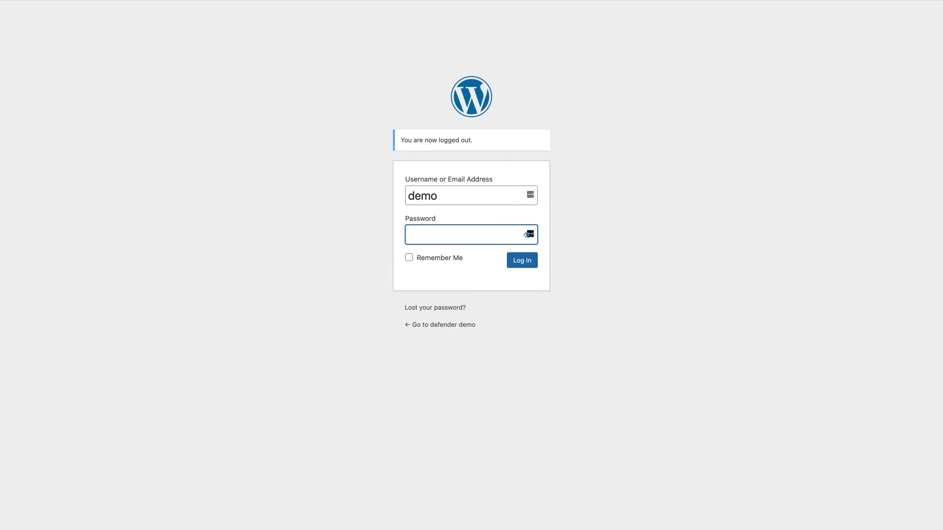
- Log back in with the two-factor passcode and activate Mask Login Area from the Defender dashboard
key(Return)
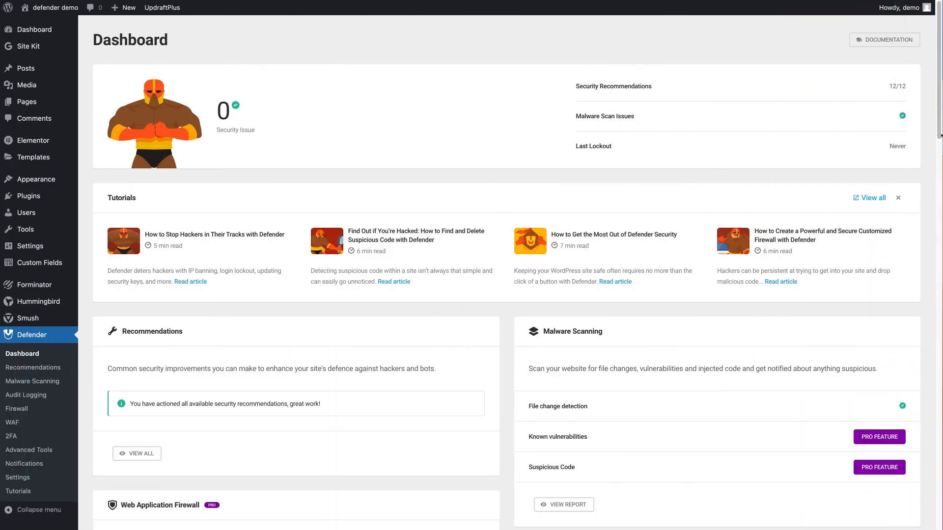
drag(941, 135, 916, 247)
scroll(916, 247, down, 6)
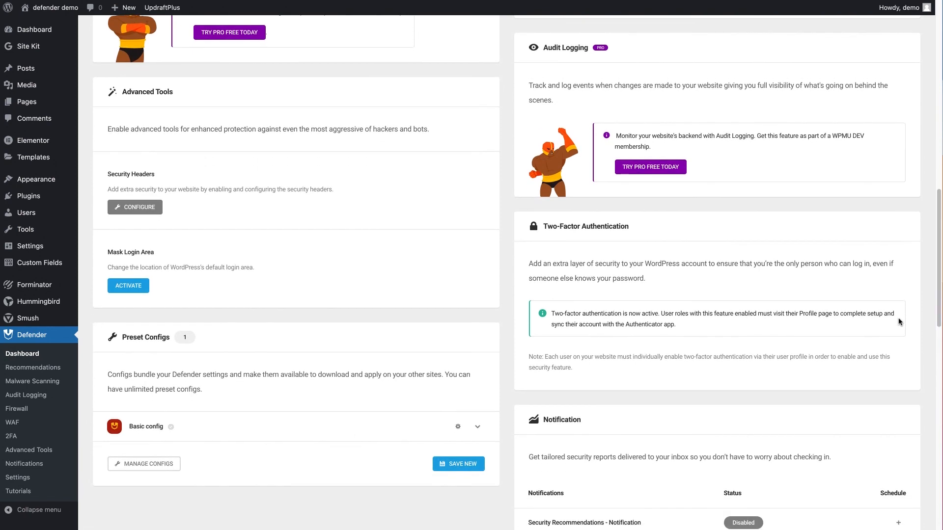
click(145, 289)
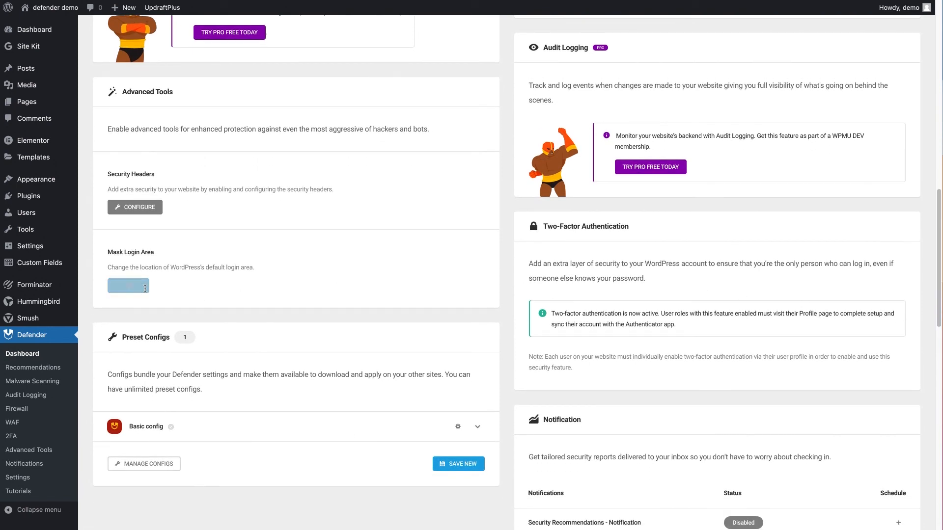
click(156, 308)
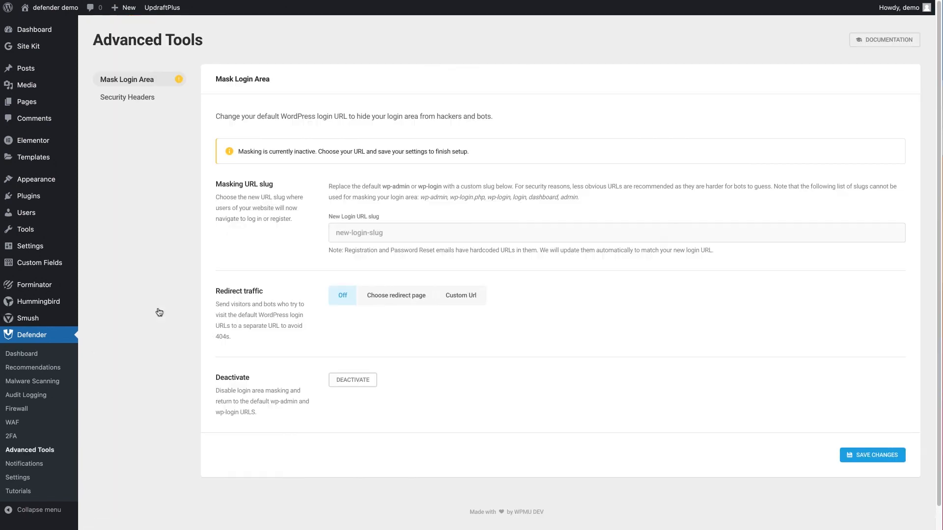
- Set the login slug to 'changed-dashboard', redirect old login URLs to 'Hello world!', and save
click(360, 235)
text(changed-dashboard)
click(386, 296)
click(398, 371)
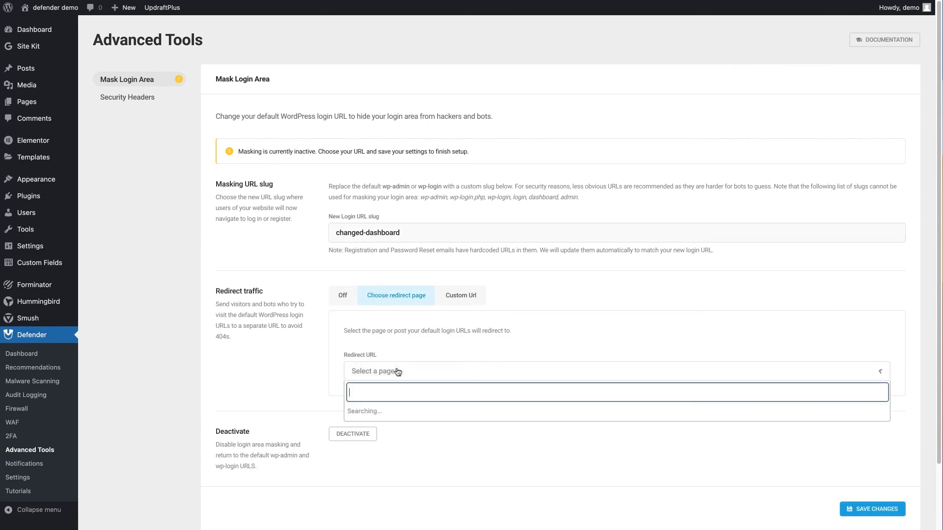
click(381, 428)
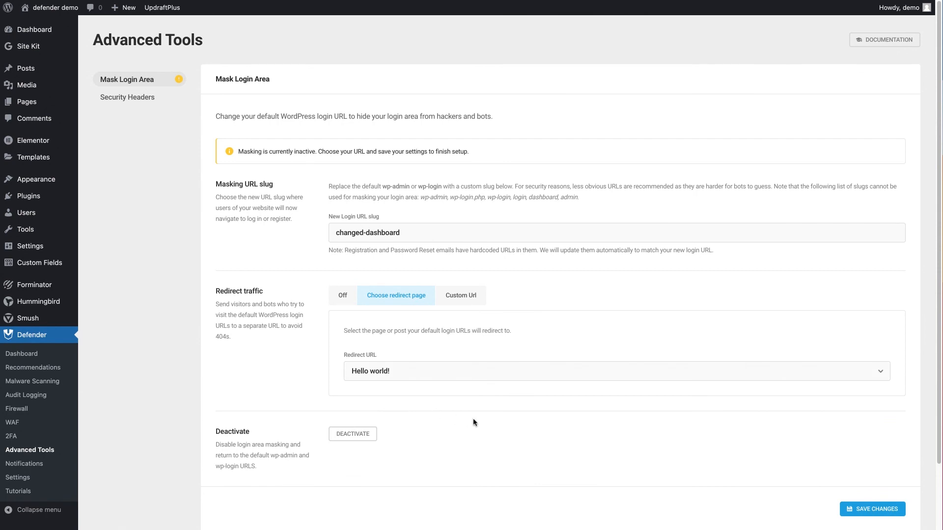
click(855, 509)
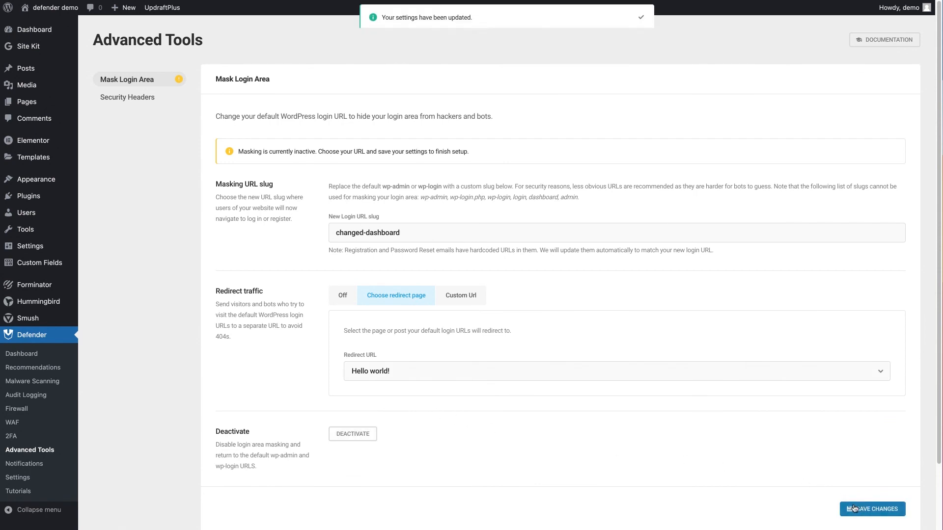